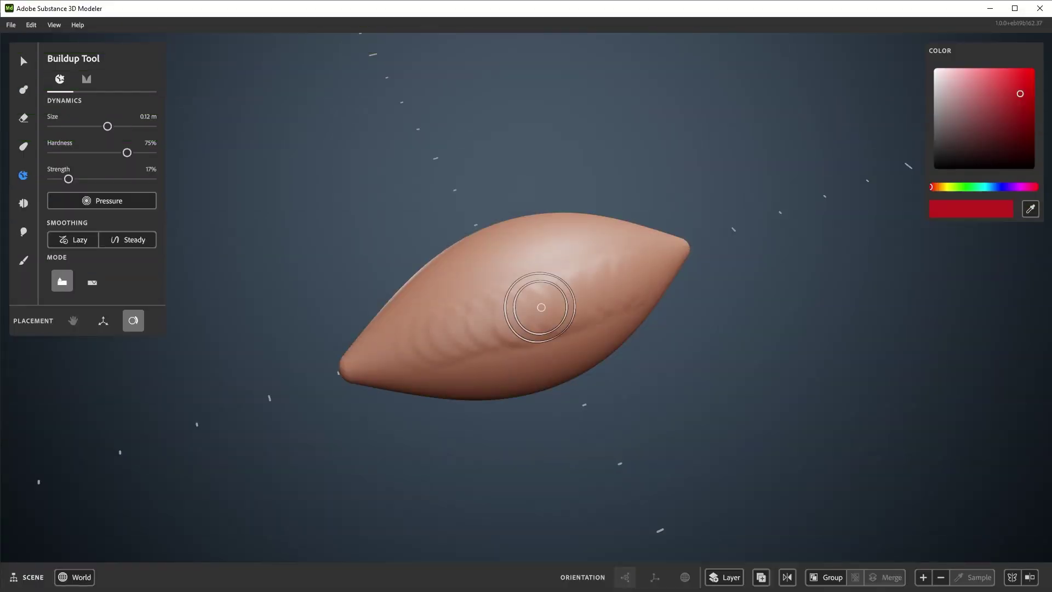
Add rough volume across the pod's surface with the Buildup tool at 0.12 m size, 75% hardness and 17% strength
left_click_drag(568, 212, 466, 345)
mouse_move(465, 345)
left_mouse_down("alt")
mouse_move(570, 313)
mouse_move(455, 312)
mouse_move(458, 339)
mouse_move(535, 364)
mouse_move(435, 359)
left_mouse_up("alt")
Add raised ridges along the pod's length with the Crease tool at 0.12 m size and 50% strength
left_click(86, 80)
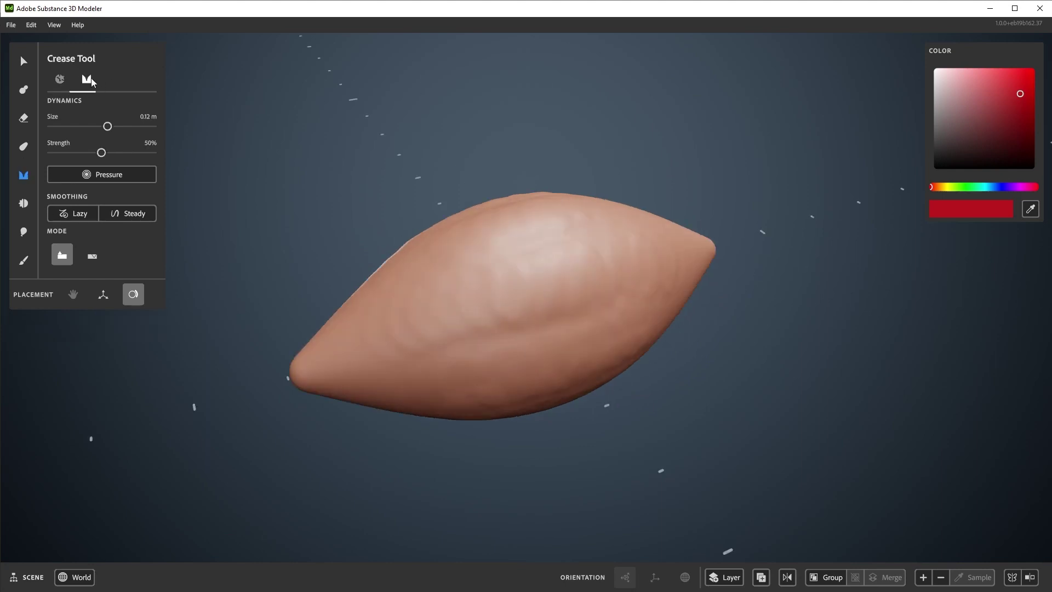
scroll(627, 305, "up", 3)
left_click_drag(717, 289, 392, 368)
right_click_drag(392, 369, 678, 156)
left_click_drag(679, 156, 466, 384)
left_click_drag(466, 384, 590, 392, "alt")
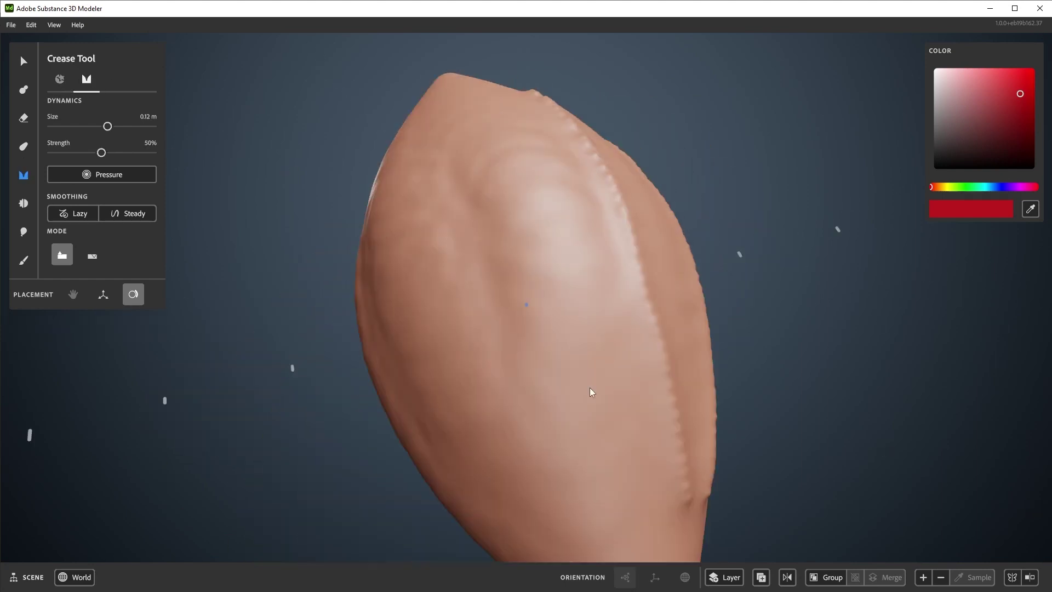
Continue the lengthwise crease ridges around the pod's remaining sides
scroll(590, 392, "down", 3)
left_click_drag(490, 193, 589, 463)
mouse_move(588, 463)
left_mouse_down("alt")
mouse_move(553, 327)
mouse_move(699, 391)
left_mouse_up("alt")
left_click_drag(698, 391, 564, 296, "alt")
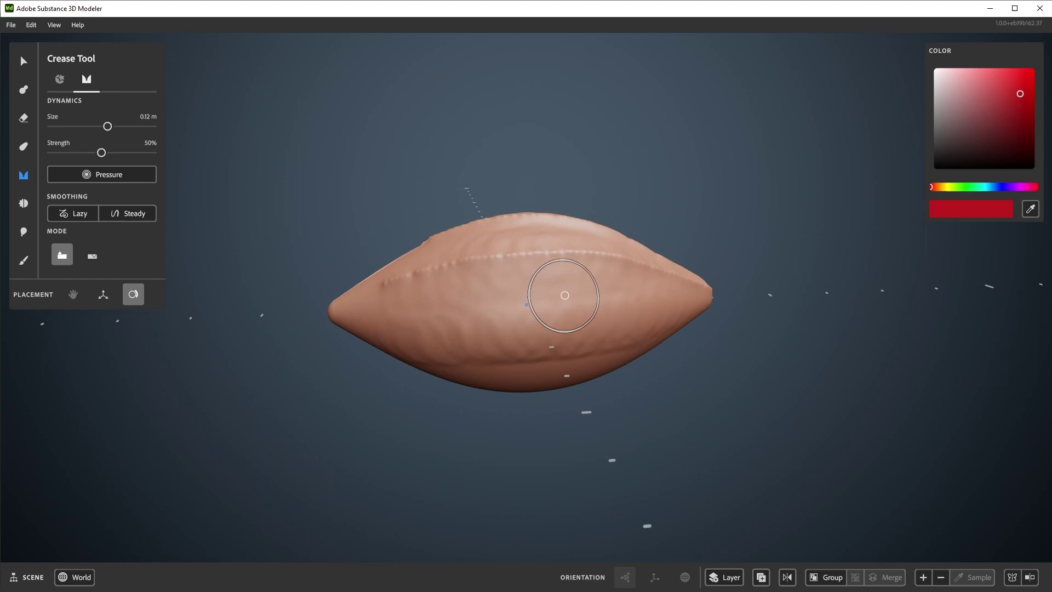
left_click_drag(408, 316, 741, 297)
Swell a lengthwise rib on the pod's bare side with the Inflate tool at 100% strength and smooth it
left_click(92, 258)
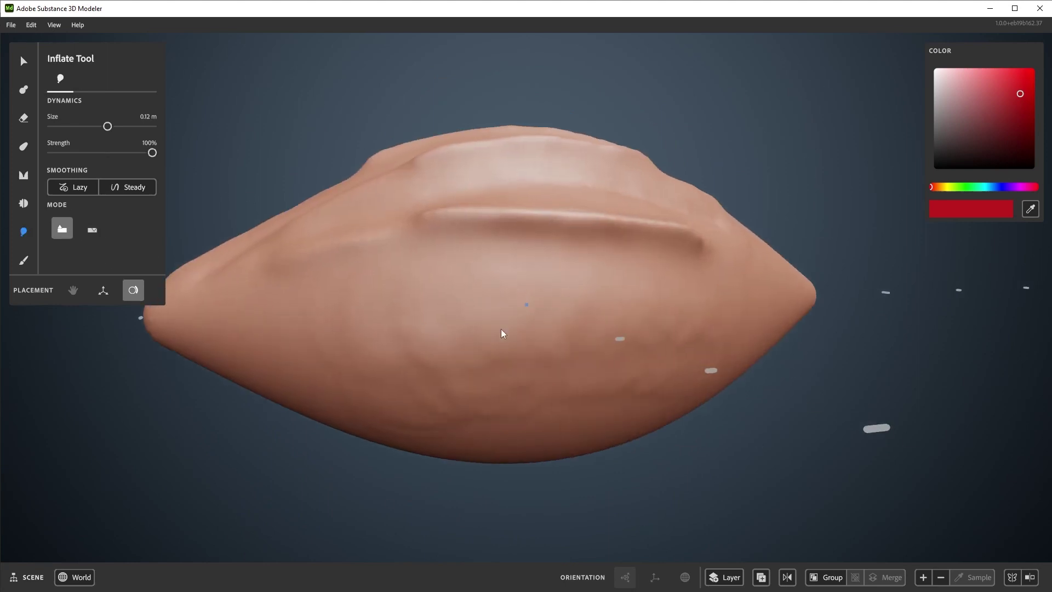
mouse_move(665, 329)
left_mouse_down()
mouse_move(597, 352)
mouse_move(615, 333)
mouse_move(385, 338)
mouse_move(536, 334)
left_mouse_up()
key("shift")
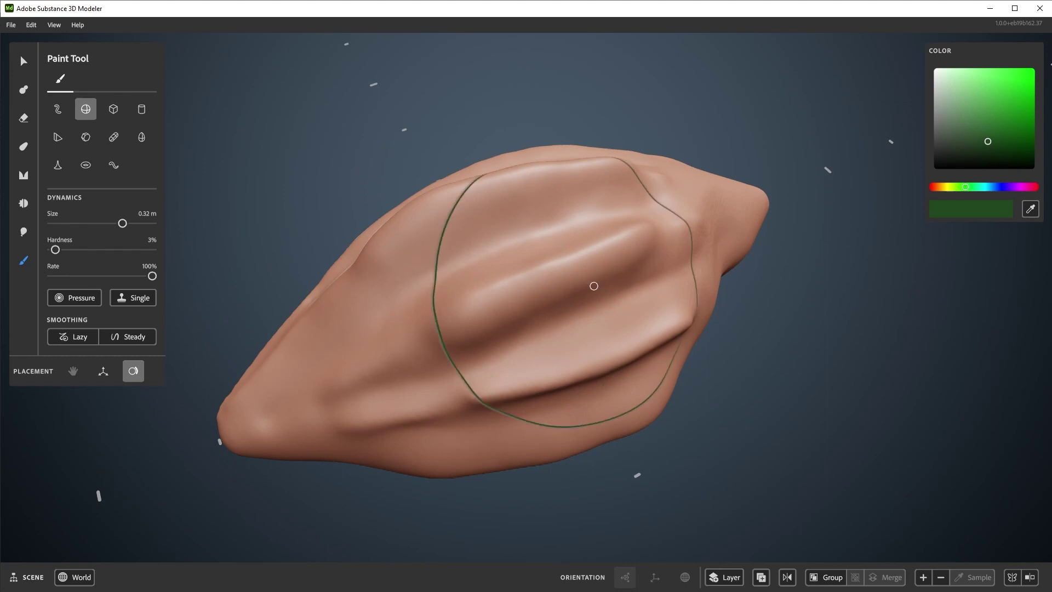
Paint the pod green with a soft spherical brush at 0.32 m size and 3% hardness
mouse_move(592, 285)
left_mouse_down()
mouse_move(334, 438)
mouse_move(725, 211)
mouse_move(227, 368)
left_mouse_up()
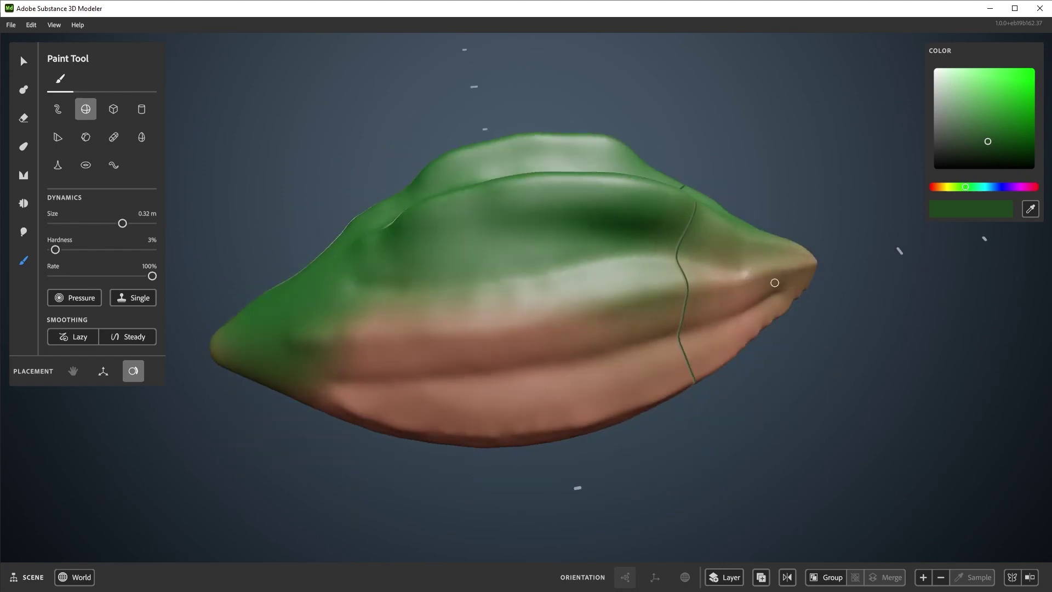
left_click_drag(775, 281, 556, 348)
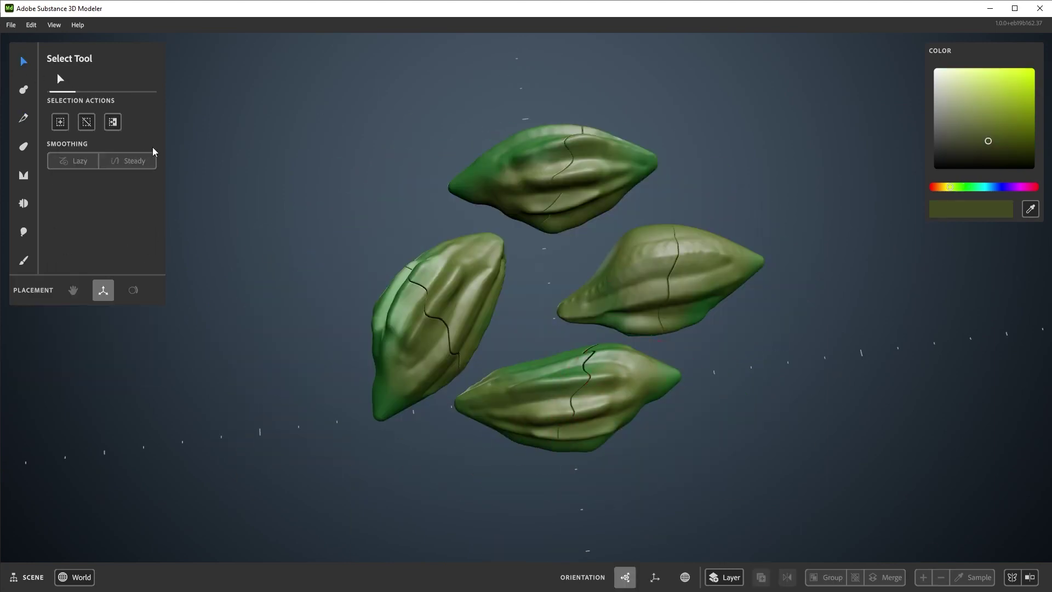
Pull the cut halves apart on three of the four finished pods, leaving the uppermost pod closed
left_click(630, 384)
left_click_drag(704, 382, 744, 376)
left_click(729, 259)
left_click_drag(783, 267, 817, 263)
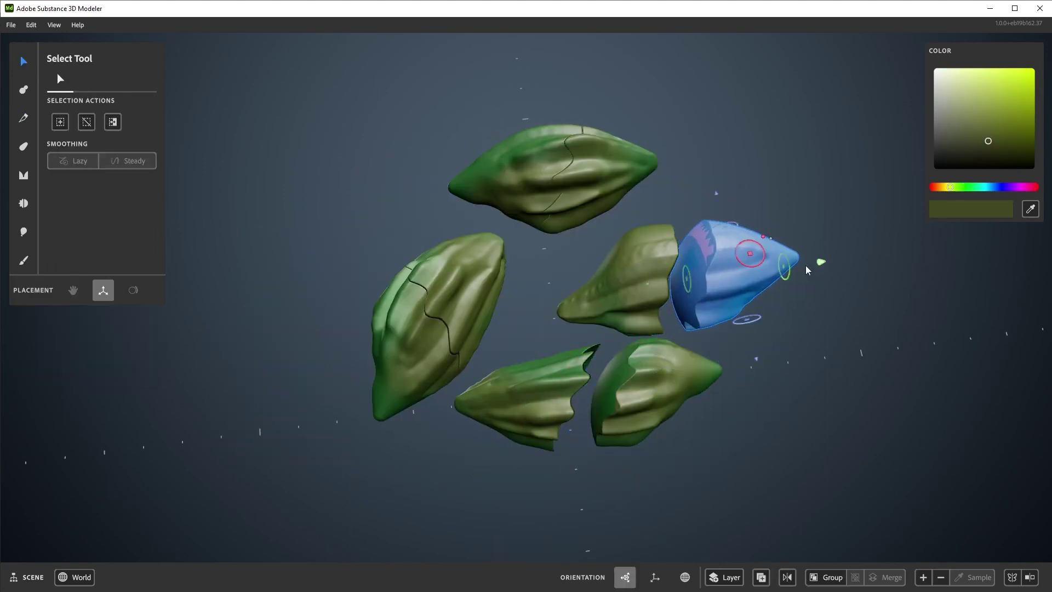
left_click(402, 341)
left_click_drag(399, 341, 360, 360)
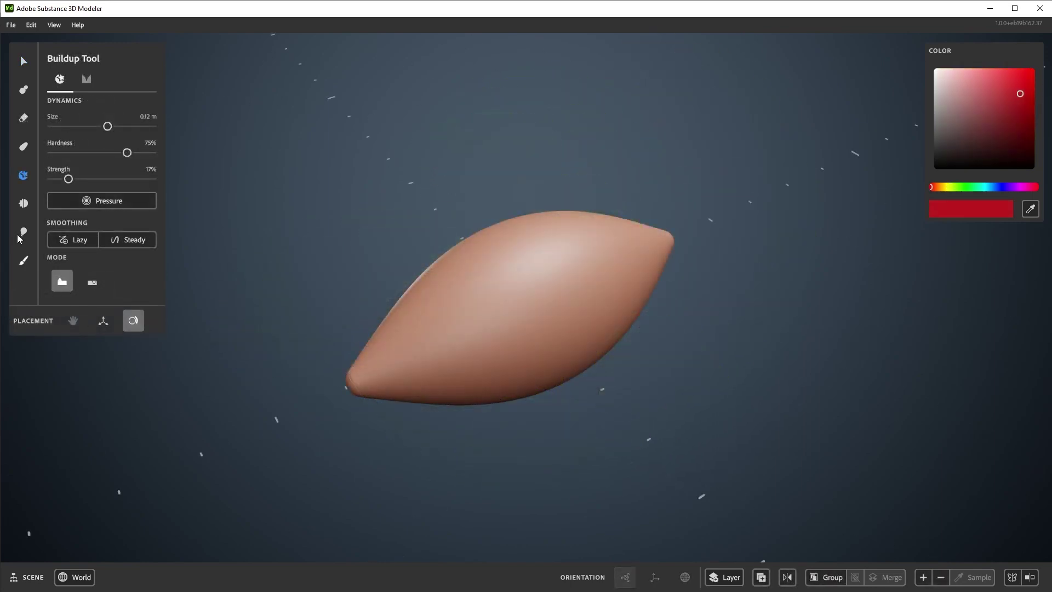
Build up uneven volume around the plain pod with the Buildup tool at 0.12 m size and 17% strength
key("b")
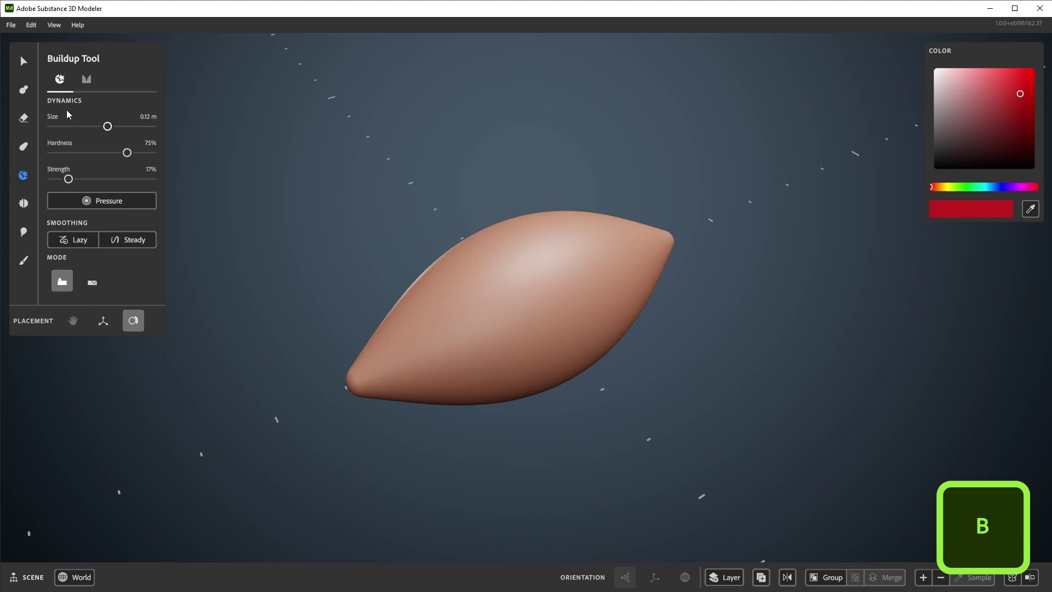
left_click_drag(513, 306, 489, 333, "alt")
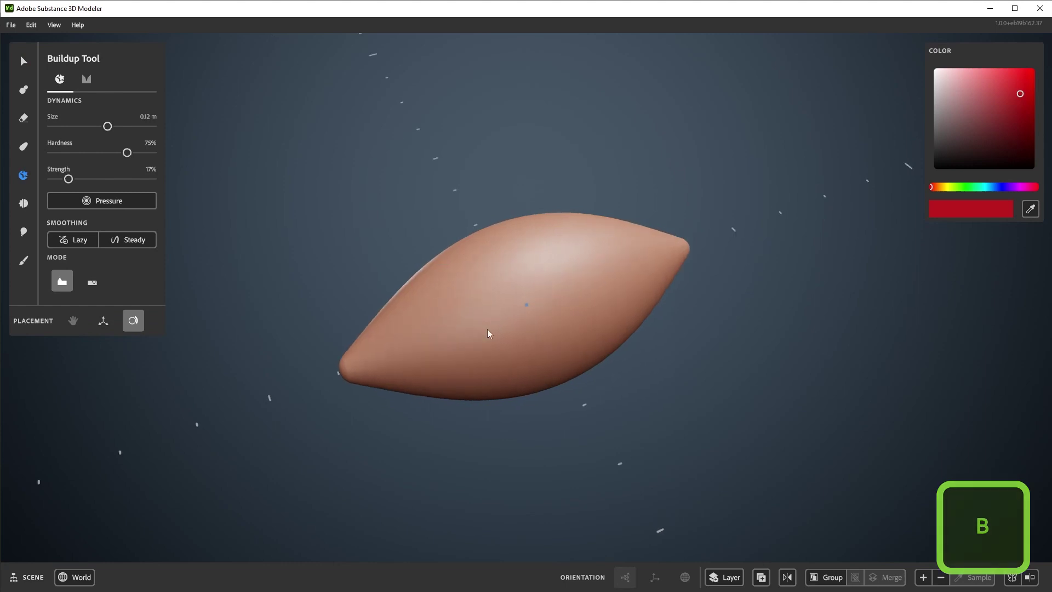
right_click_drag(616, 285, 566, 311)
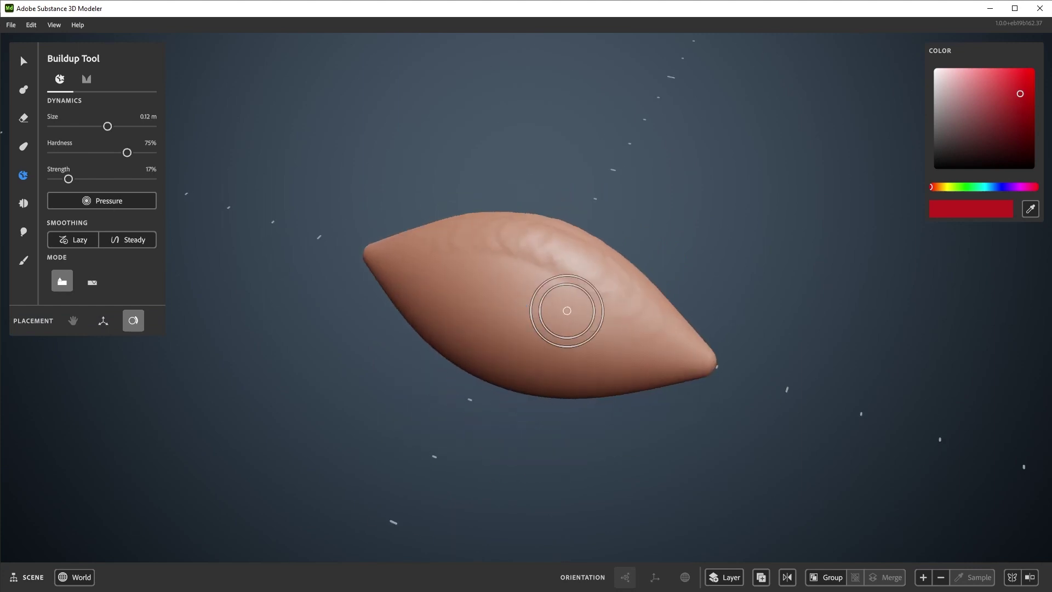
right_click_drag(424, 289, 613, 336)
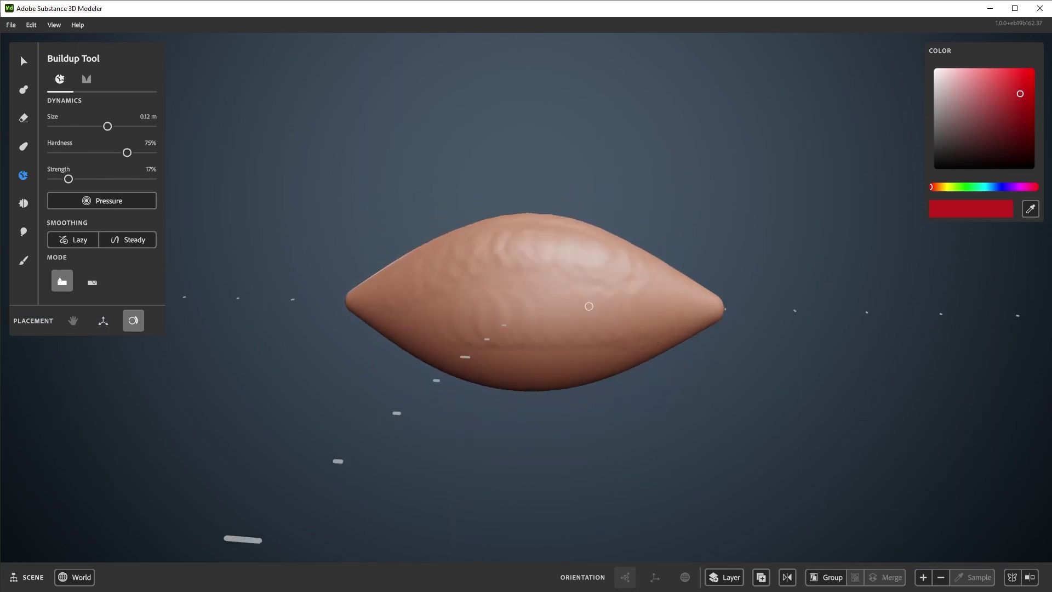
mouse_move(351, 327)
right_mouse_down()
mouse_move(237, 380)
mouse_move(568, 318)
right_mouse_up()
Smooth the built-up bumps around the pod with the Smooth tool at 0.12 m size and 75% strength
key("shift")
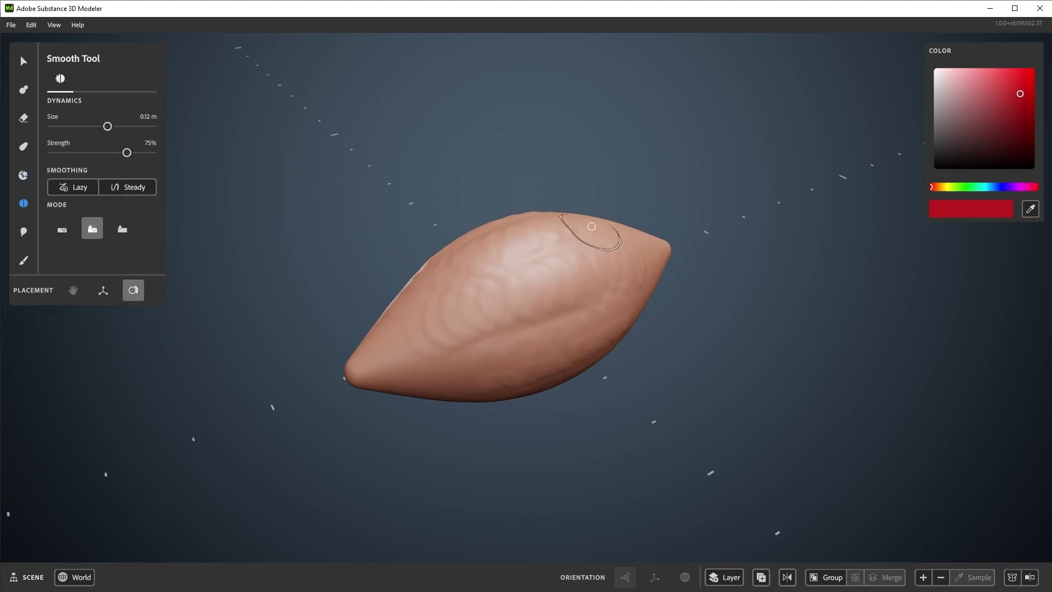
right_click_drag(482, 245, 433, 293)
key("shift")
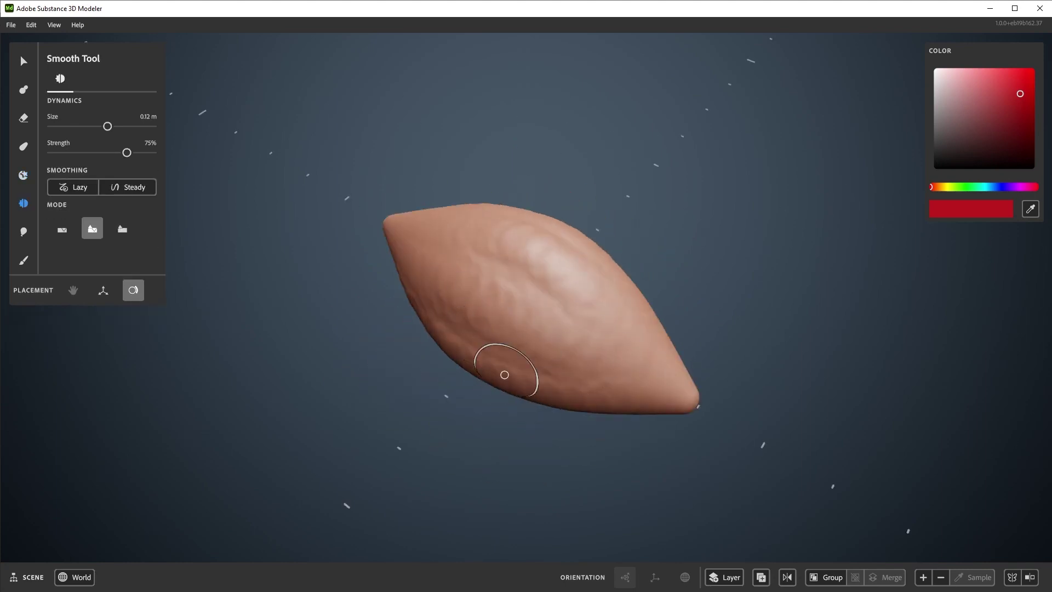
right_click_drag(682, 334, 640, 299)
key("shift")
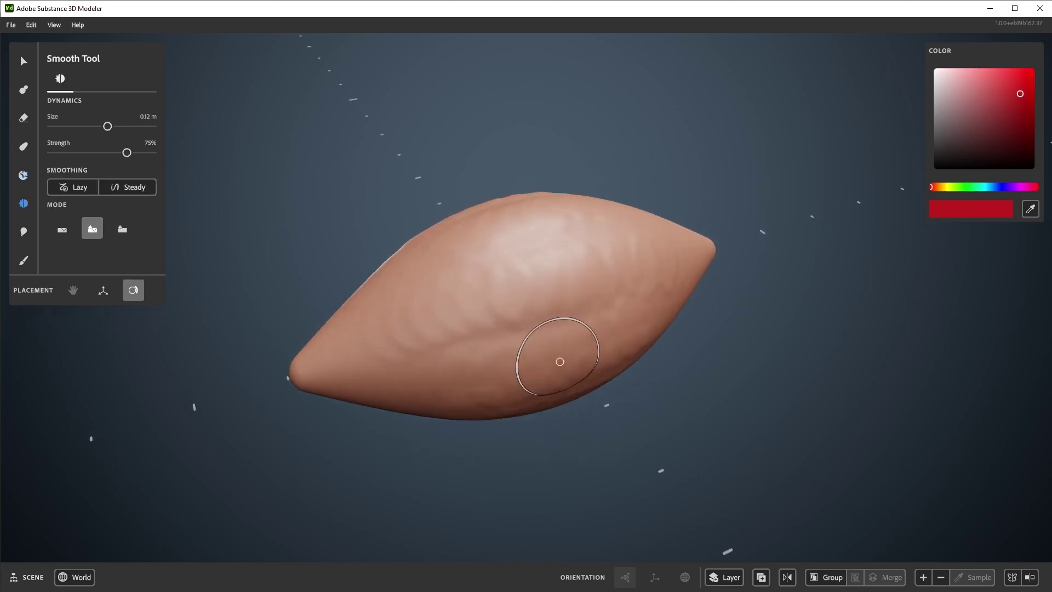
key("shift")
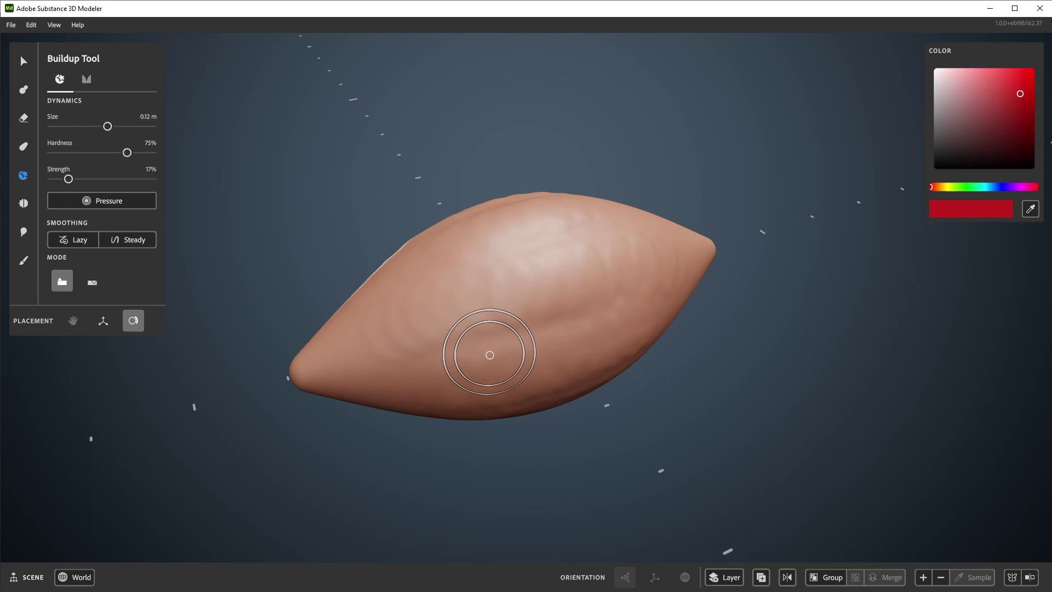
Add a raised ridge along the pod's facing side with the Crease tool at 50% strength
left_click(88, 80)
scroll(597, 304, "up", 4)
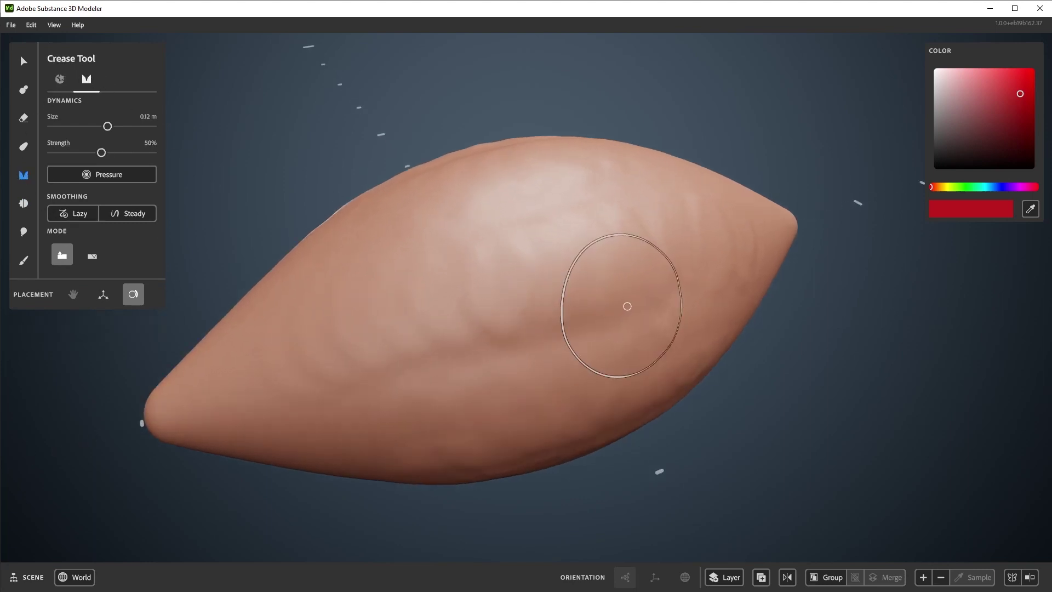
left_click_drag(717, 290, 282, 390)
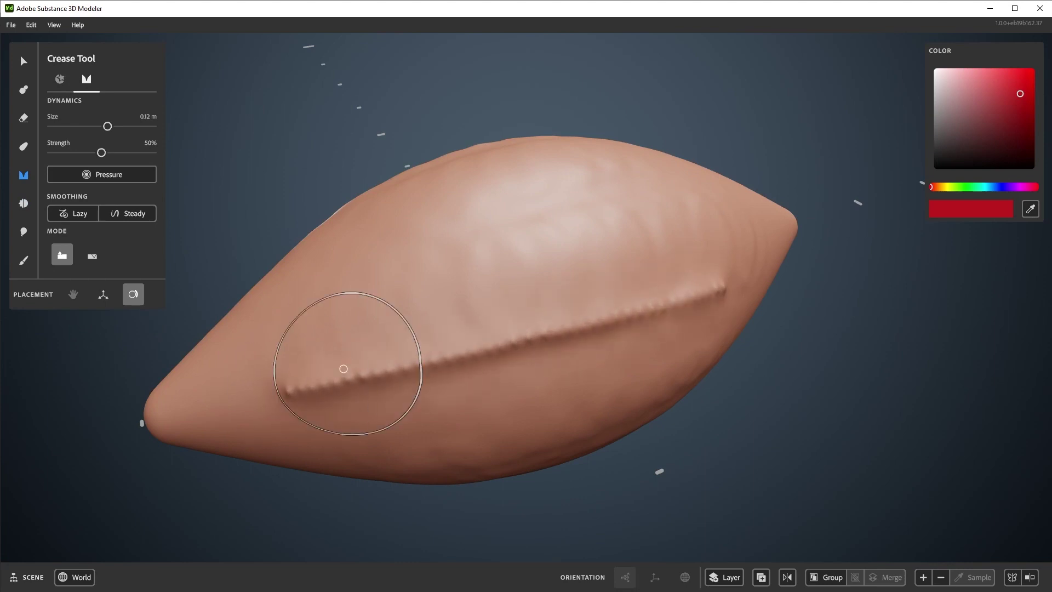
Add more lengthwise crease ridges around the rest of the pod
left_click_drag(395, 334, 634, 214, "alt")
mouse_move(681, 152)
left_mouse_down()
mouse_move(419, 438)
mouse_move(383, 493)
left_mouse_up()
mouse_move(383, 493)
right_mouse_down()
mouse_move(587, 387)
mouse_move(576, 270)
right_mouse_up()
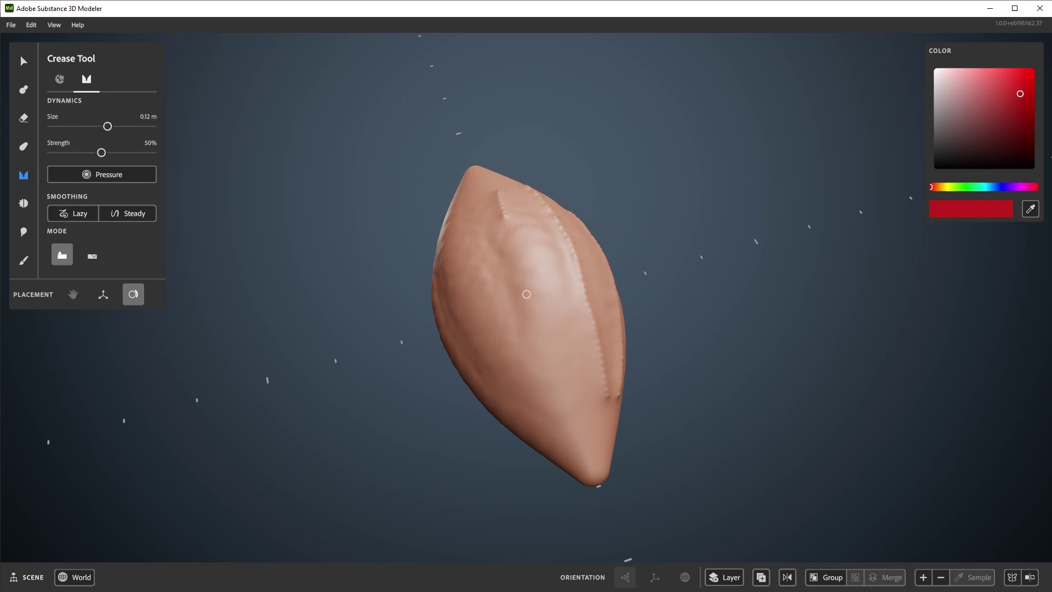
right_click_drag(505, 354, 583, 331)
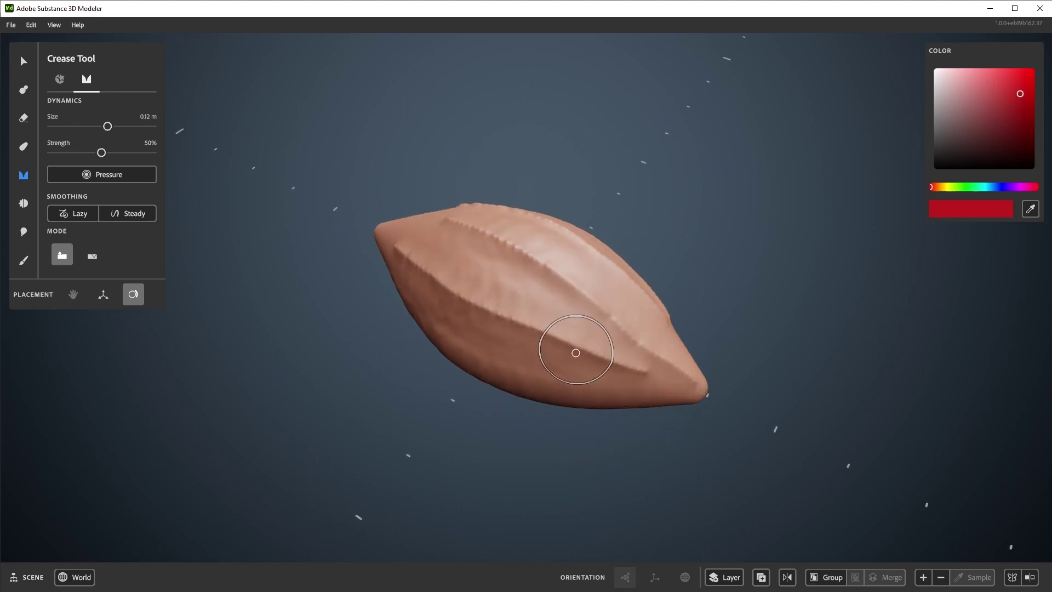
right_click_drag(575, 353, 575, 298)
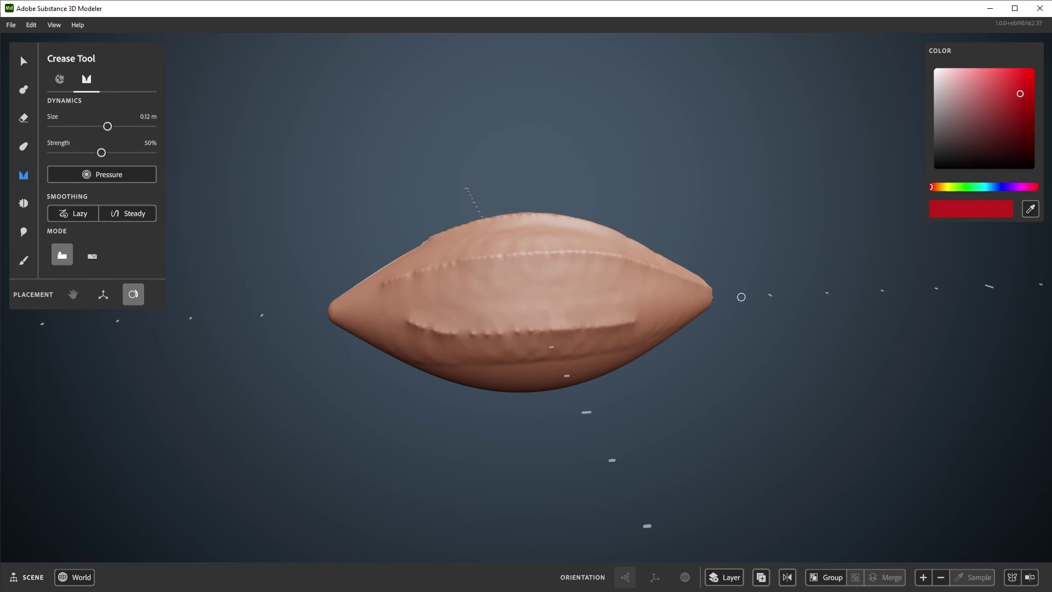
Carve lengthwise grooves between the pod's ridges with the Crease tool in subtract mode at 50% strength
key("Tab")
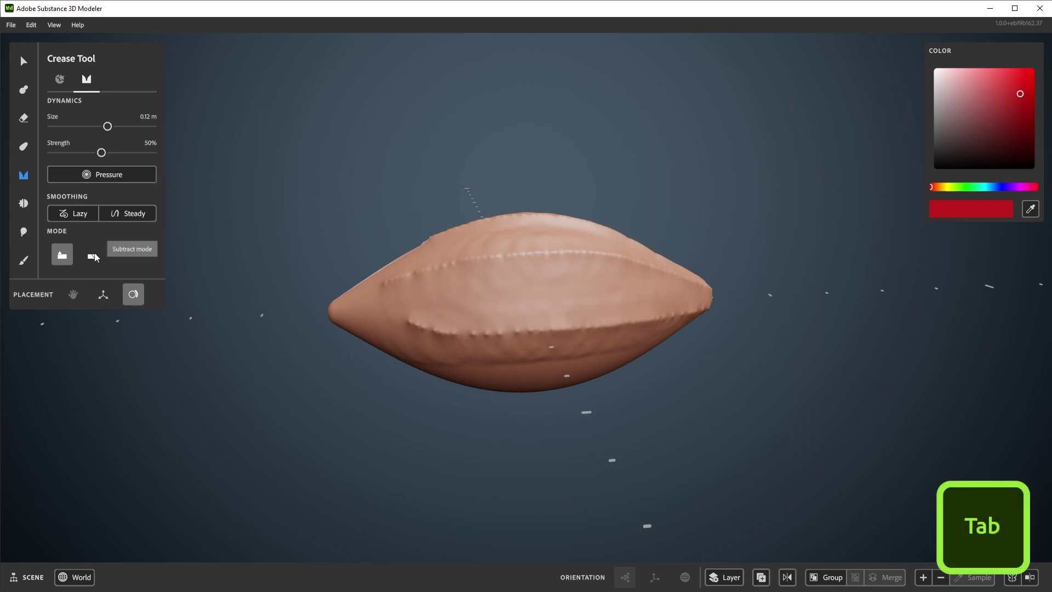
right_click_drag(400, 277, 106, 339)
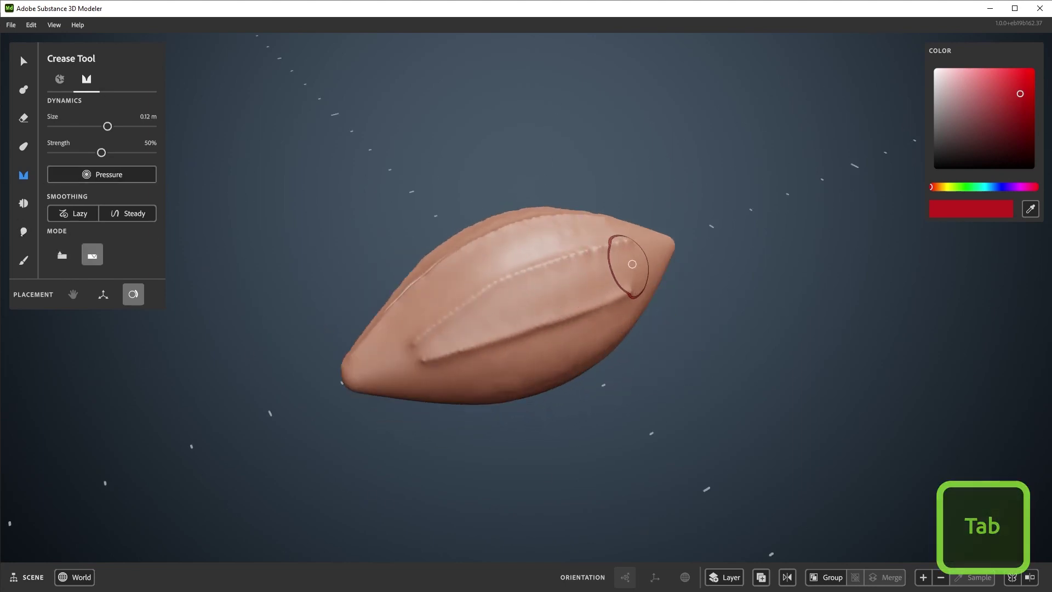
left_click_drag(631, 264, 447, 334)
mouse_move(447, 335)
right_mouse_down()
mouse_move(510, 267)
mouse_move(542, 253)
mouse_move(477, 270)
mouse_move(599, 198)
right_mouse_up()
left_click_drag(395, 301, 685, 332)
Smooth the jagged ridges and grooves around the pod with the Smooth tool at 75% strength
key("shift")
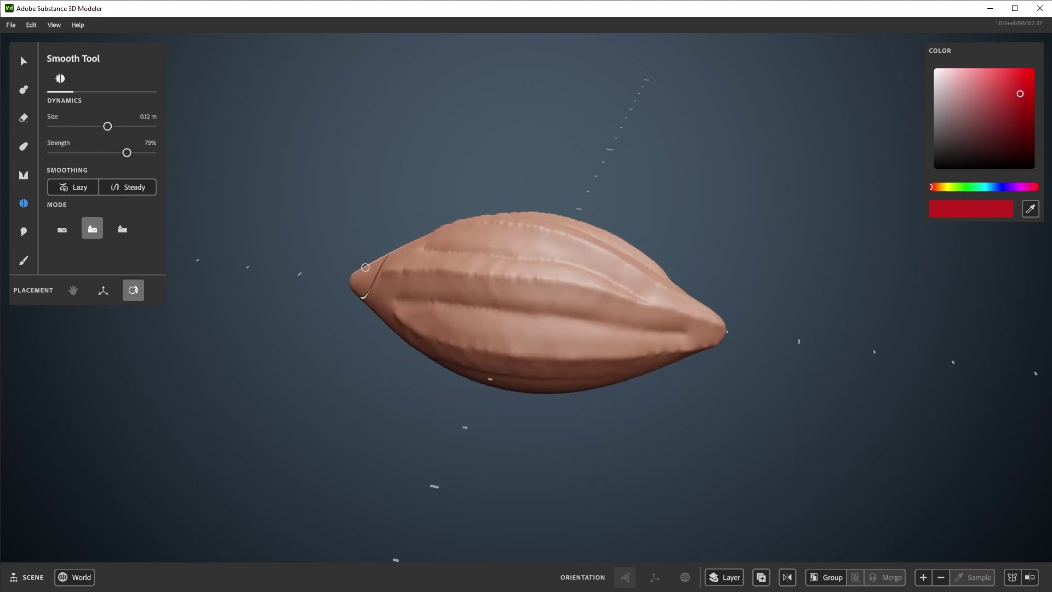
right_click_drag(406, 269, 490, 289)
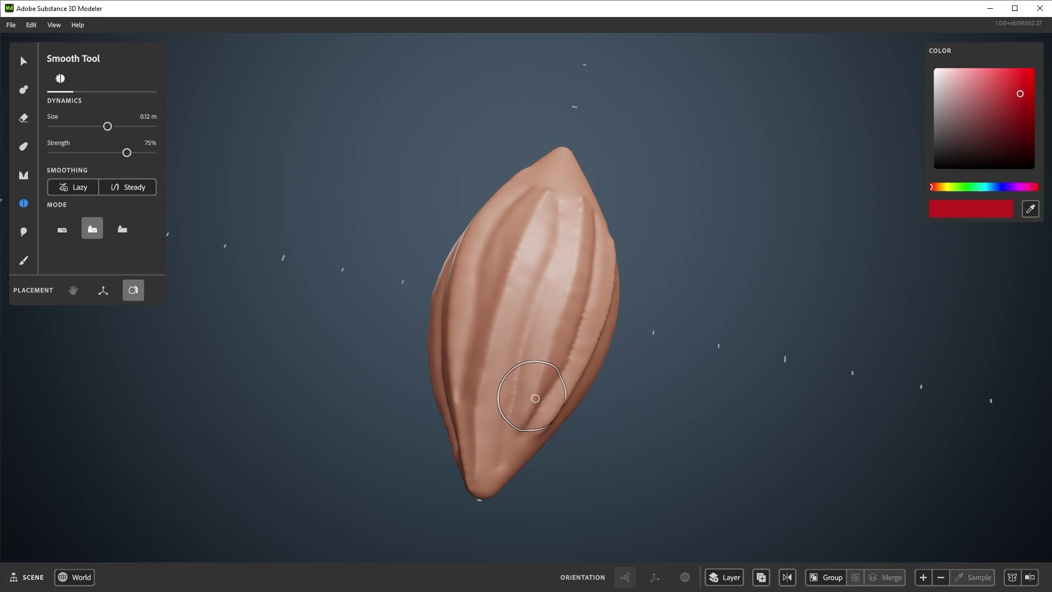
right_click_drag(549, 197, 514, 304)
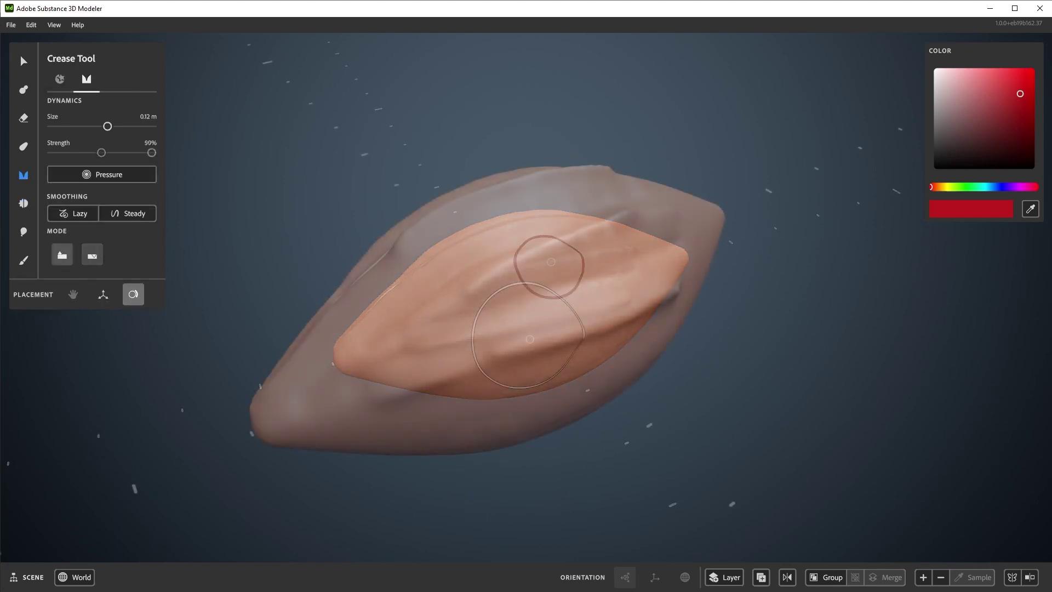
Swell a thick rib along the pod's bare side with the Inflate tool at 0.12 m size and 100% strength
left_click(23, 233)
right_click_drag(232, 263, 500, 331)
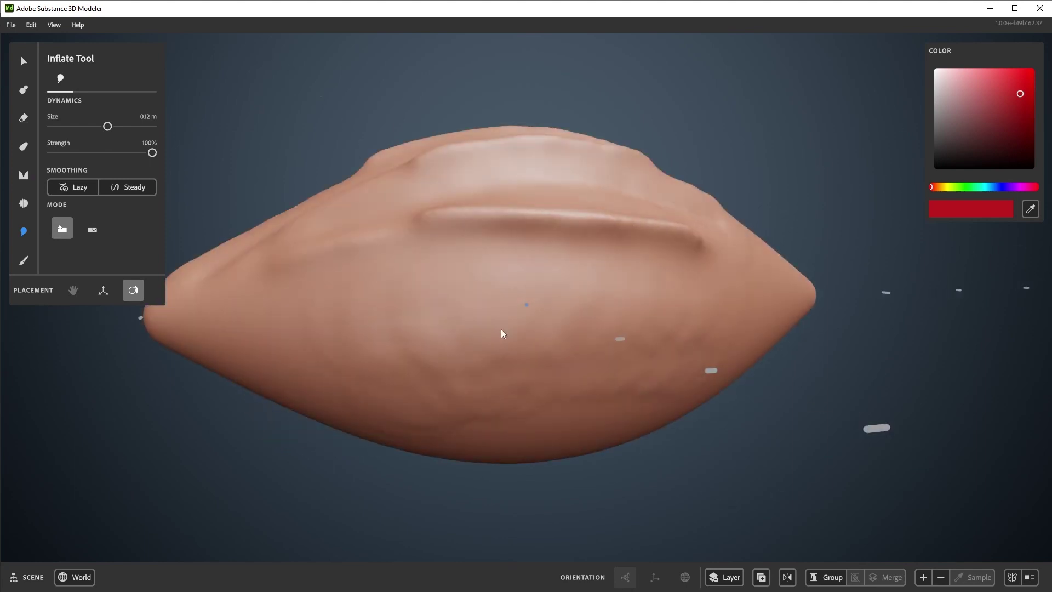
mouse_move(615, 335)
left_mouse_down()
mouse_move(404, 345)
mouse_move(383, 336)
left_mouse_up()
left_click_drag(383, 336, 366, 331)
left_click_drag(493, 328, 697, 350, "shift")
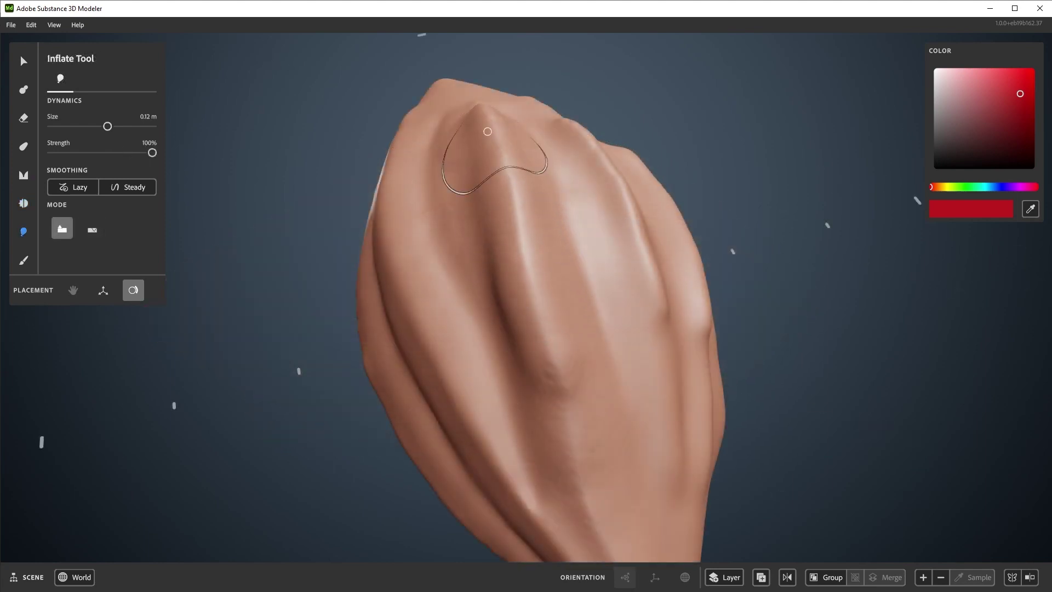
Smooth the inflated ribs and deflate areas around the pod with the Inflate tool in subtract mode
key("shift")
mouse_move(469, 115)
right_mouse_down()
mouse_move(446, 348)
mouse_move(378, 285)
right_mouse_up()
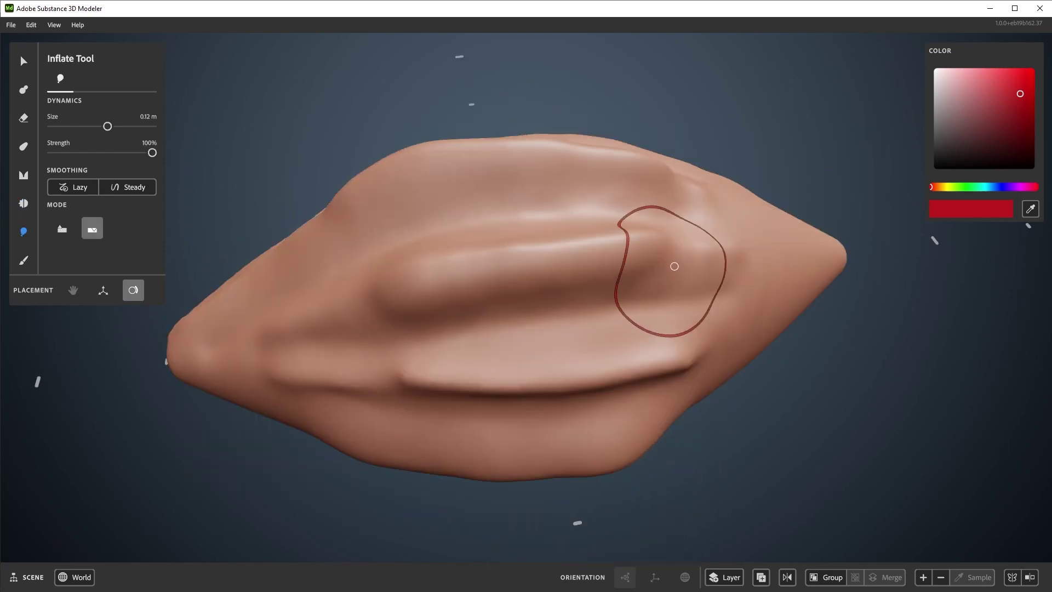
mouse_move(675, 266)
right_mouse_down()
mouse_move(774, 312)
mouse_move(761, 282)
right_mouse_up()
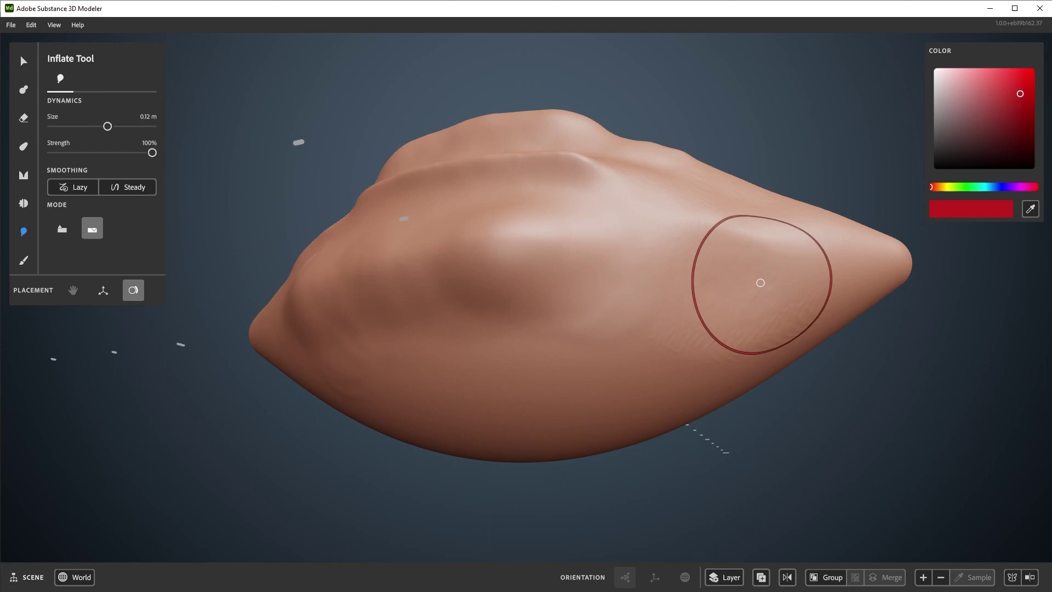
key("Tab")
mouse_move(568, 376)
right_mouse_down()
mouse_move(590, 387)
mouse_move(473, 301)
right_mouse_up()
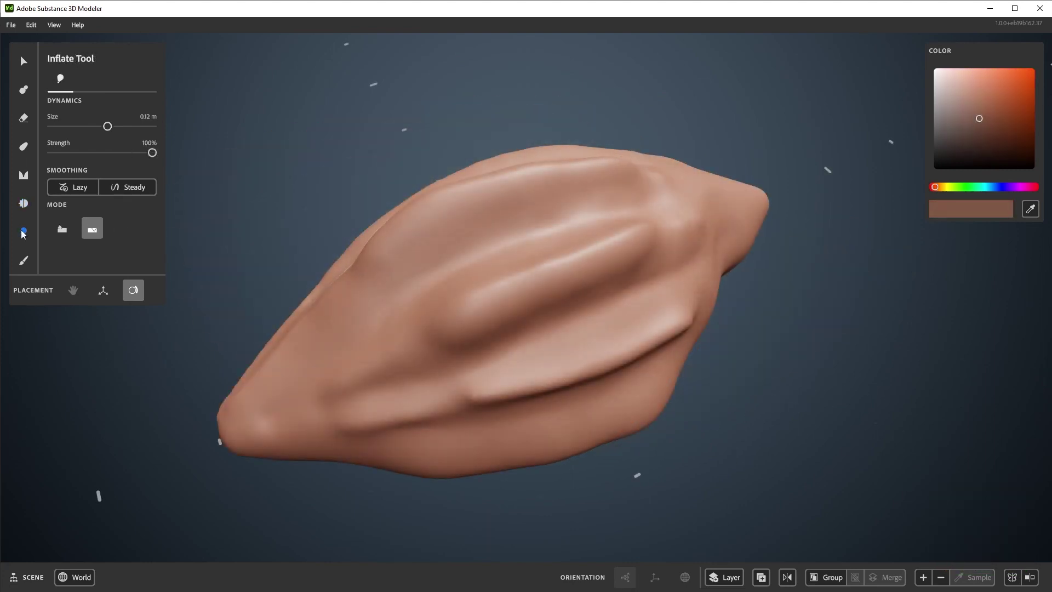
Paint the whole pod dark green using the Paint tool's soft sphere brush, enlarged to 0.32 m at 3% hardness
left_click(23, 261)
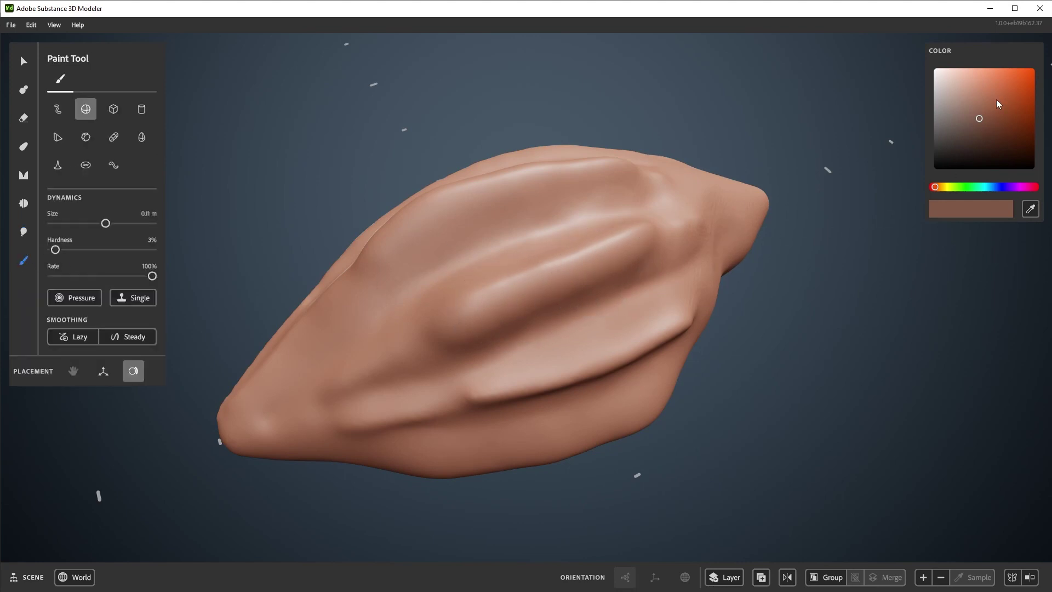
left_click(965, 188)
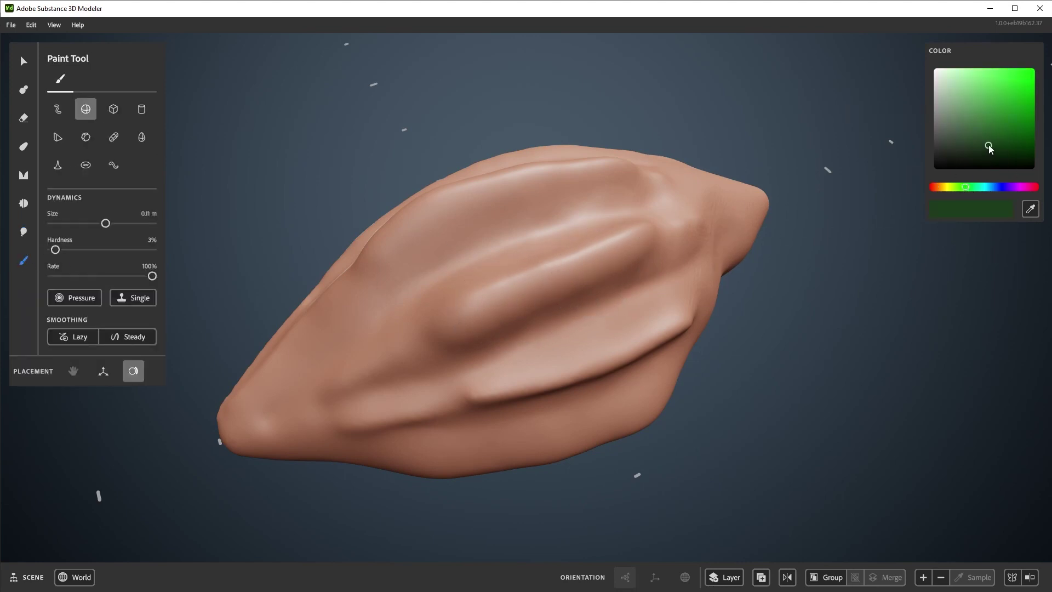
scroll(557, 279, "up", 6)
mouse_move(634, 275)
left_mouse_down()
mouse_move(552, 404)
mouse_move(728, 208)
mouse_move(410, 378)
left_mouse_up()
right_click_drag(410, 378, 774, 279)
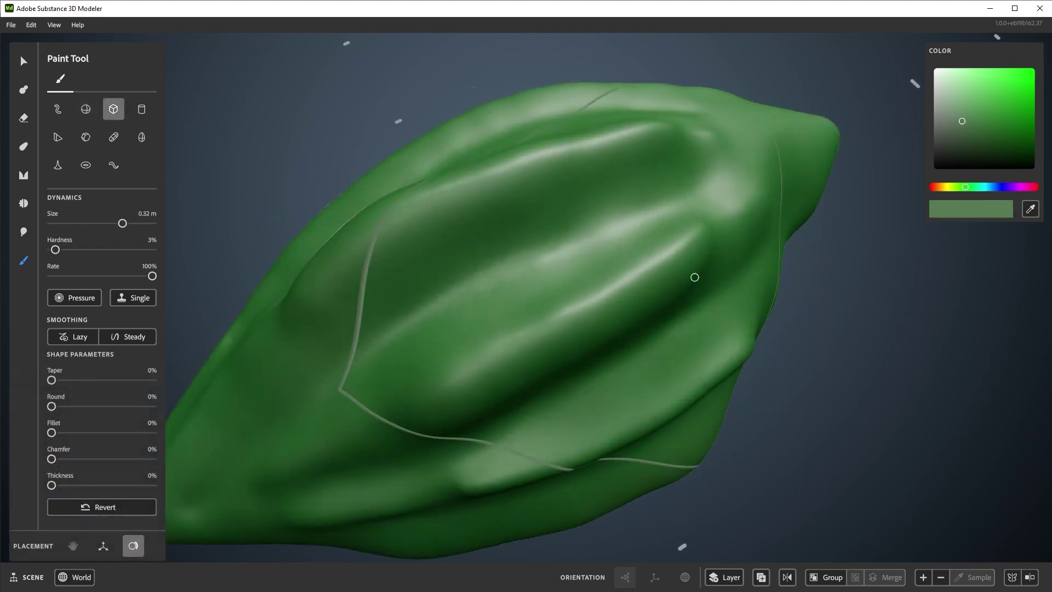
Paint a red triangular patch near the pod's tip by placing the Paint tool's triangular shape at 7.69 cm size
right_click_drag(347, 376, 622, 263)
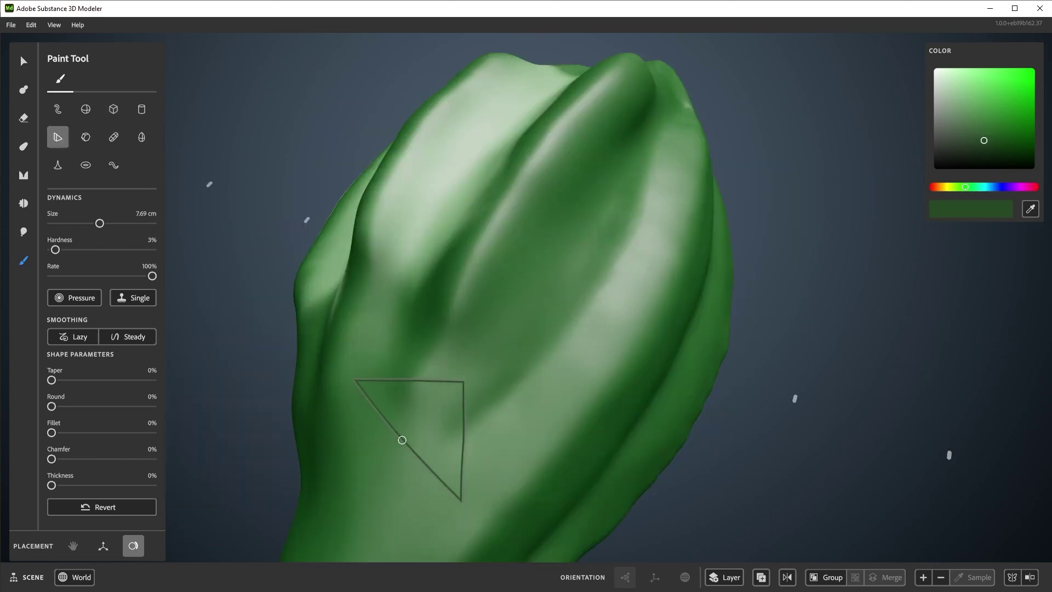
left_click(402, 440)
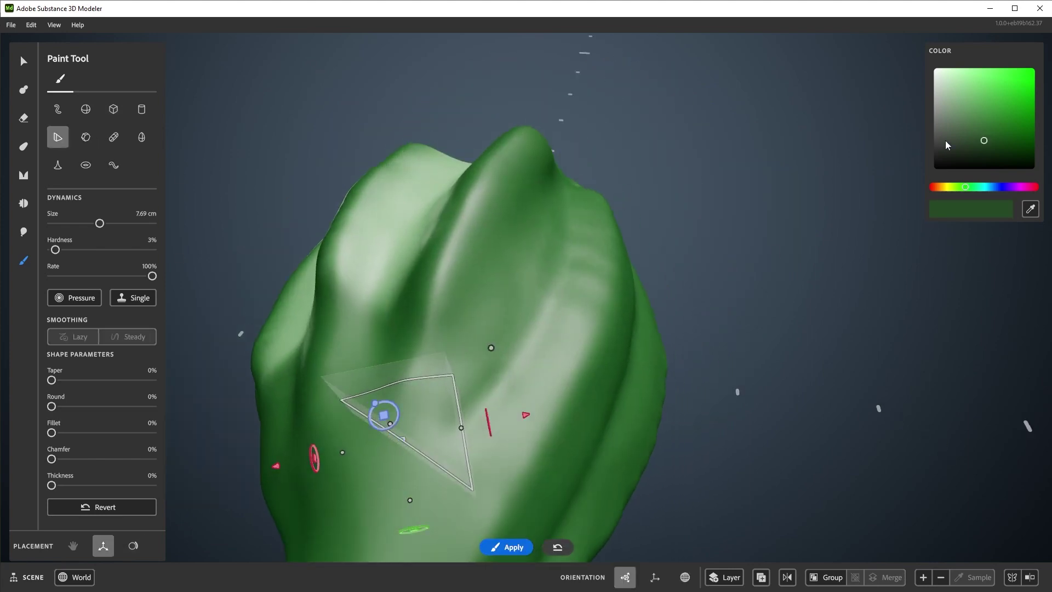
left_click(932, 187)
left_click(1019, 100)
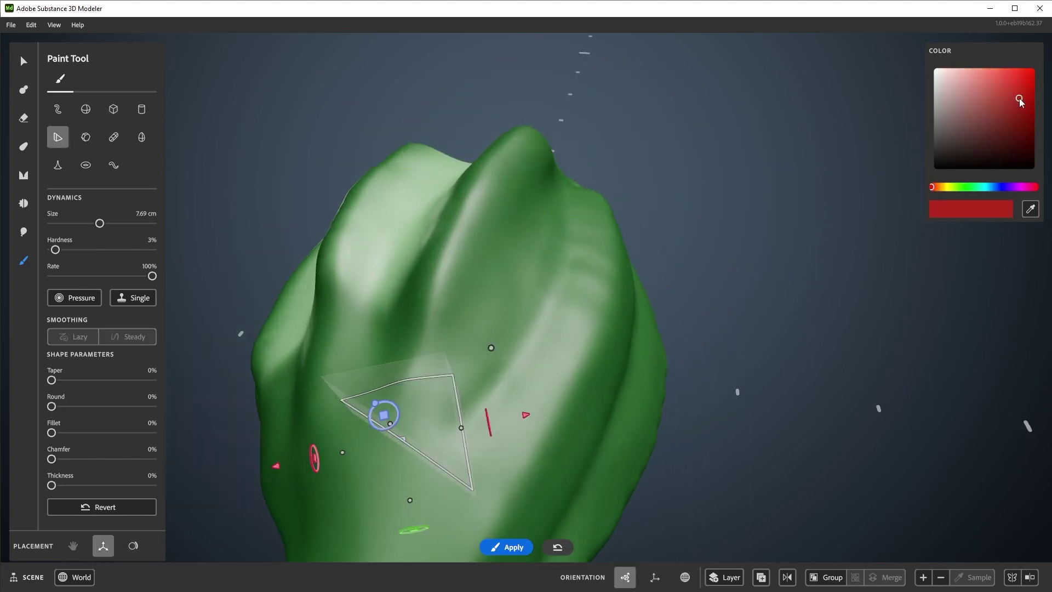
right_click_drag(603, 383, 717, 254)
left_click_drag(716, 254, 677, 260)
right_click_drag(676, 259, 694, 249)
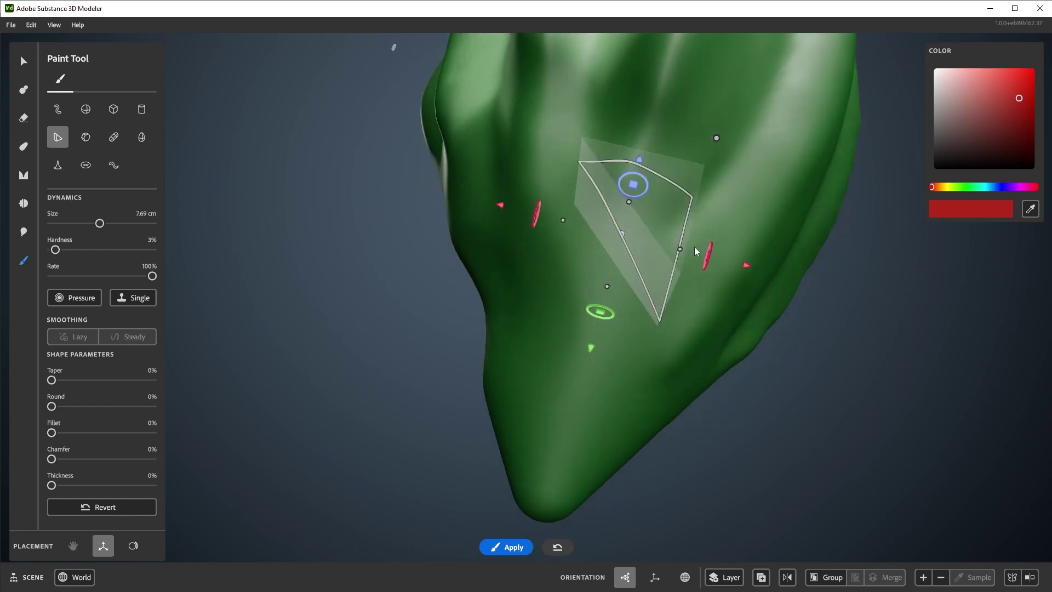
left_click_drag(645, 195, 605, 235)
right_click_drag(613, 189, 614, 182)
left_click_drag(608, 193, 605, 225)
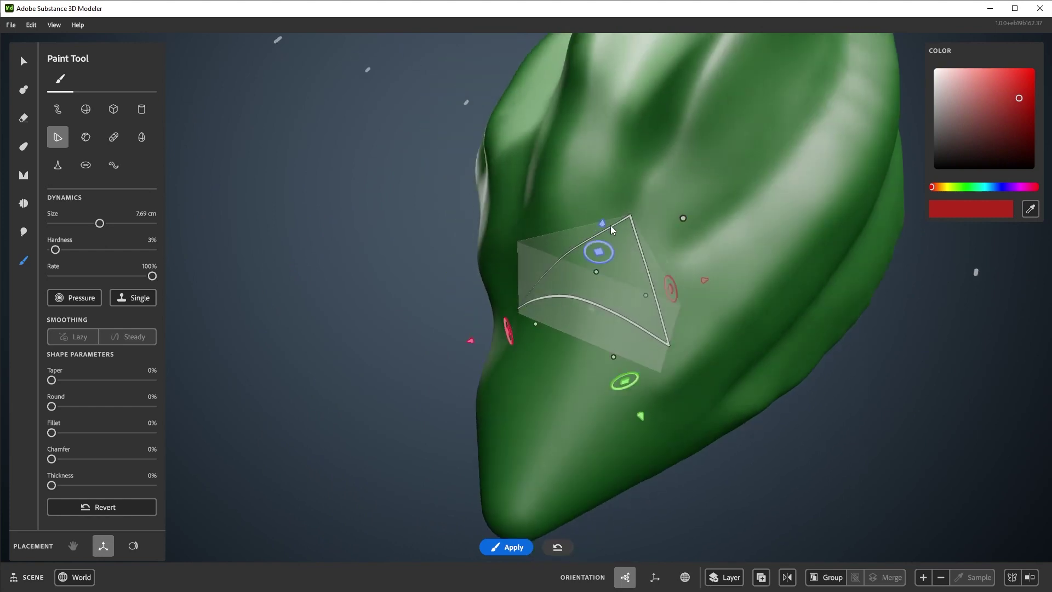
key("Return")
Paint a soft red triangular patch on the pod's ribs and stroke dark brown across it
mouse_move(611, 226)
right_mouse_down()
mouse_move(760, 212)
mouse_move(696, 290)
right_mouse_up()
right_click_drag(695, 291, 595, 280)
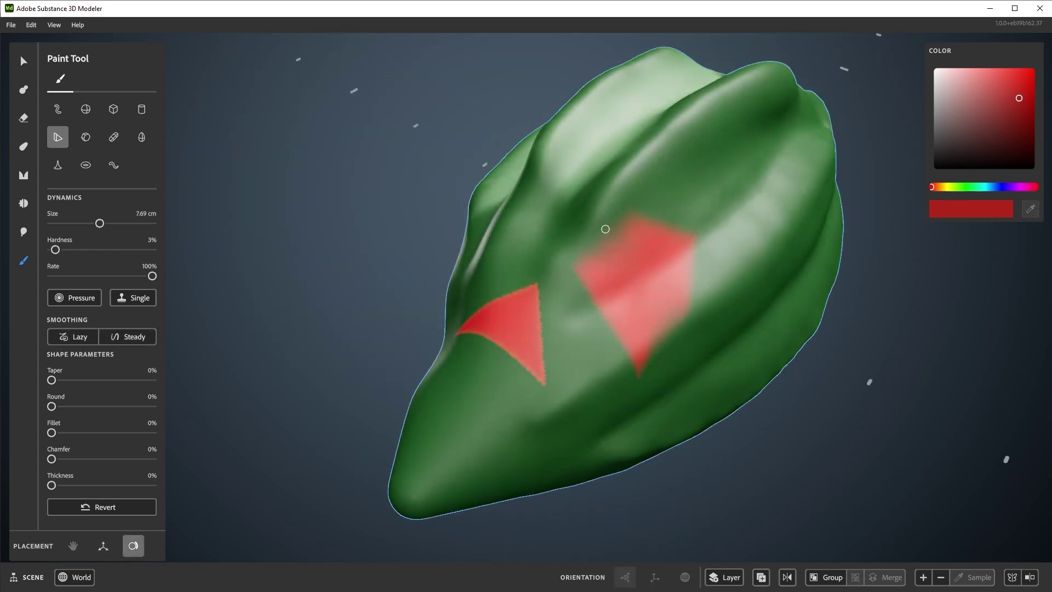
left_click(616, 235)
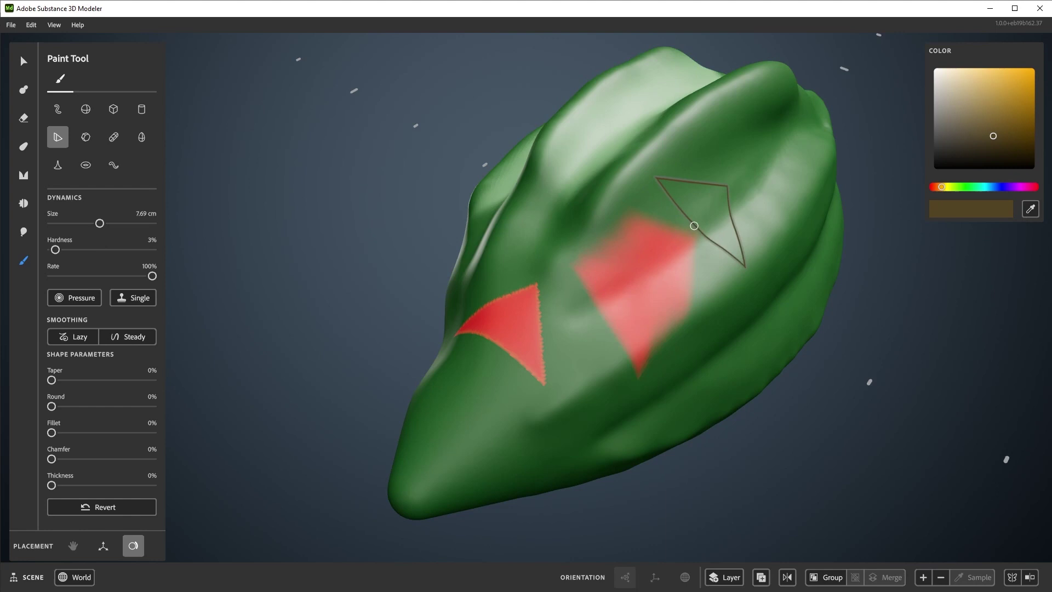
left_click_drag(694, 225, 598, 316)
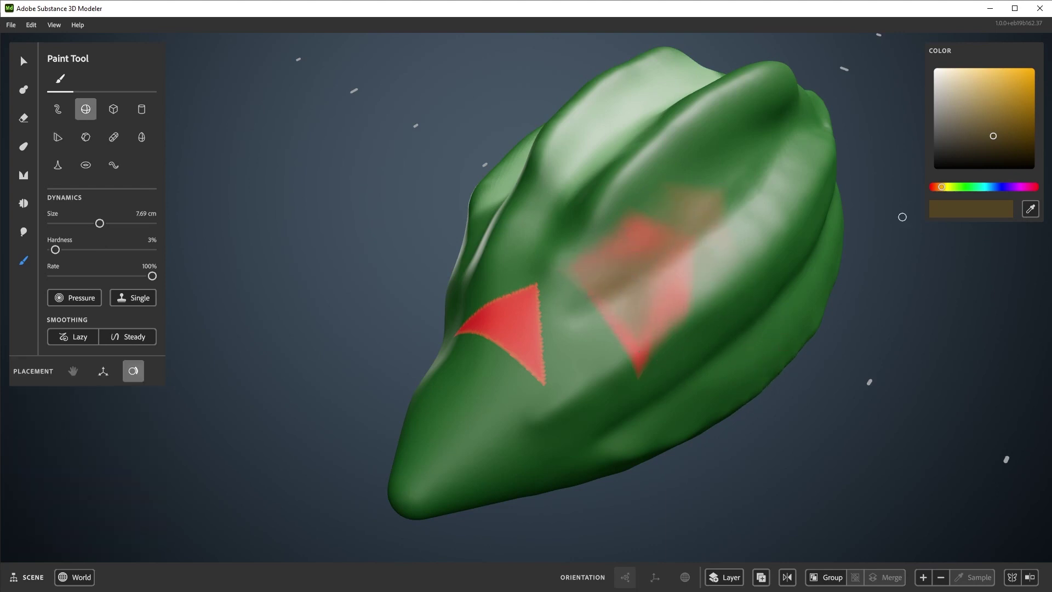
Sample the pod's dark green and paint over the red and brown patches with the sphere shape at 7.69 cm
left_click(1027, 212)
left_click(747, 206)
mouse_move(746, 206)
left_mouse_down()
mouse_move(657, 251)
mouse_move(563, 275)
mouse_move(681, 327)
mouse_move(476, 352)
mouse_move(531, 291)
mouse_move(509, 368)
left_mouse_up()
Duplicate the green pod twice and space the three pods out in a diagonal row
left_click(23, 62)
scroll(442, 305, "down", 5)
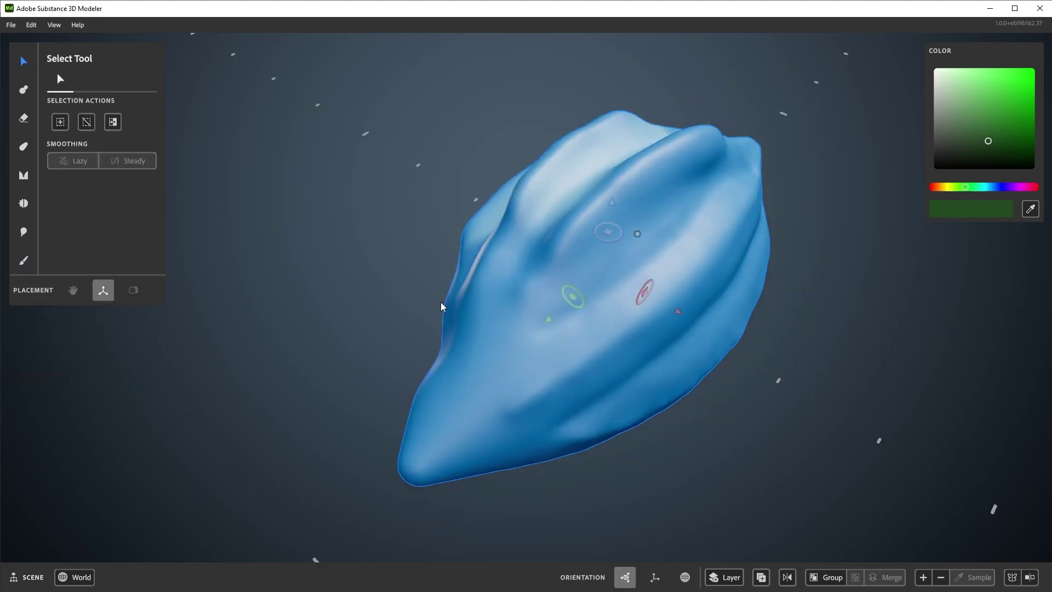
left_click_drag(441, 305, 523, 299, "alt")
left_click_drag(401, 266, 686, 144)
key("ctrl+d")
key("ctrl+d")
left_click(604, 250)
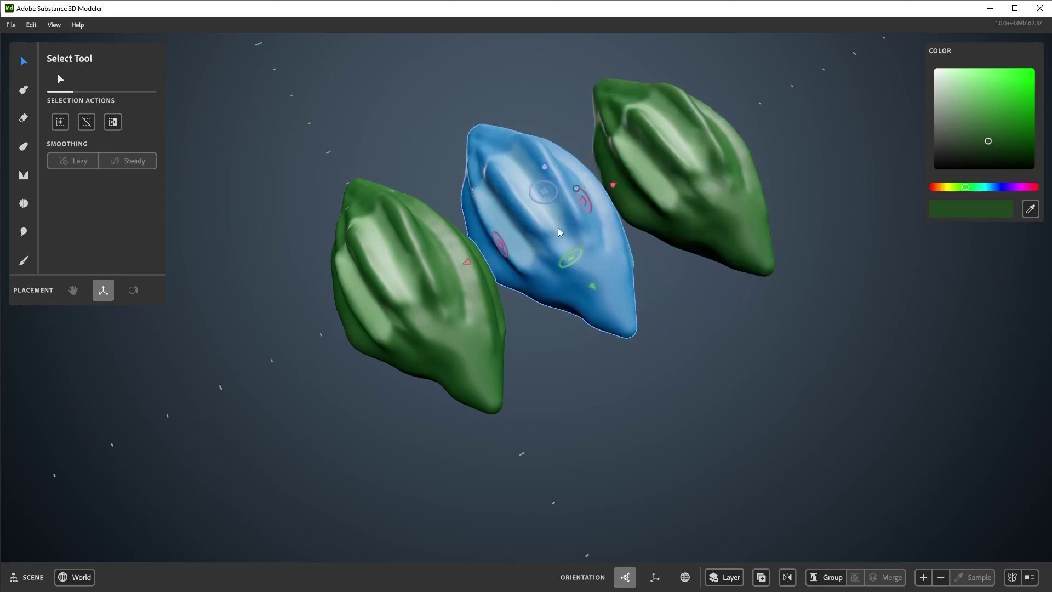
Rotate the middle pod sideways and move it above the gap between the other two pods
mouse_move(542, 203)
left_mouse_down()
mouse_move(471, 244)
mouse_move(531, 186)
left_mouse_up()
middle_click_drag(531, 189, 584, 236)
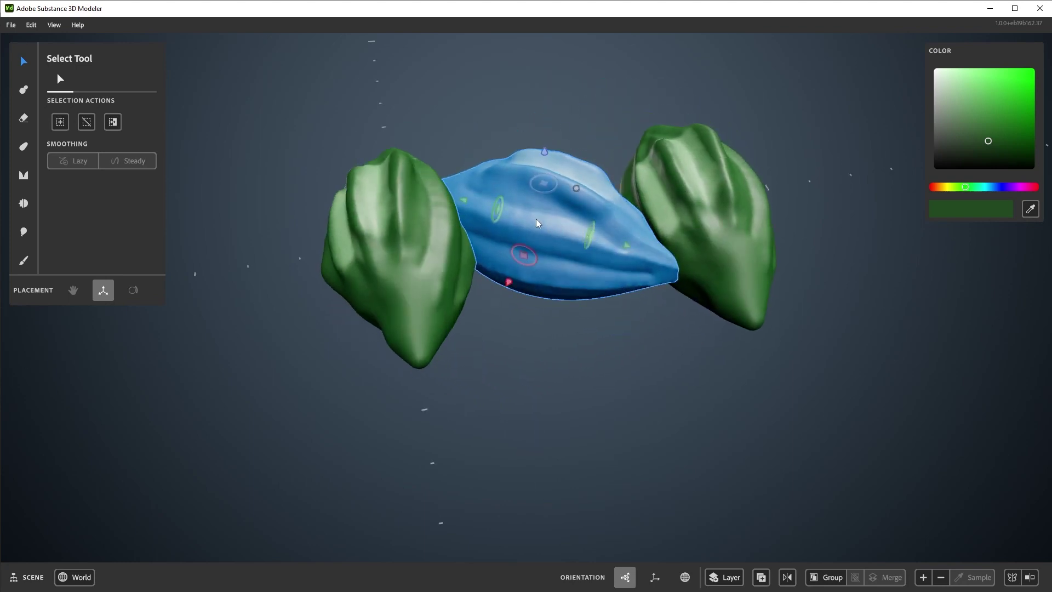
left_click_drag(545, 184, 498, 110)
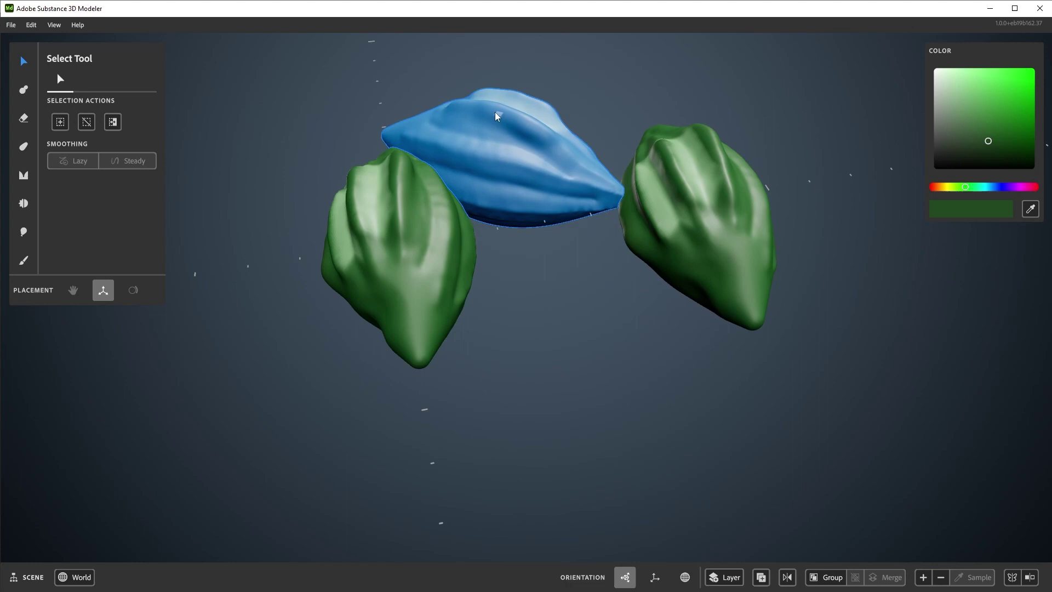
Add a fourth pod copy below the gap between the outer pods and adjust the pods' placement
left_click_drag(701, 172, 566, 290, "alt")
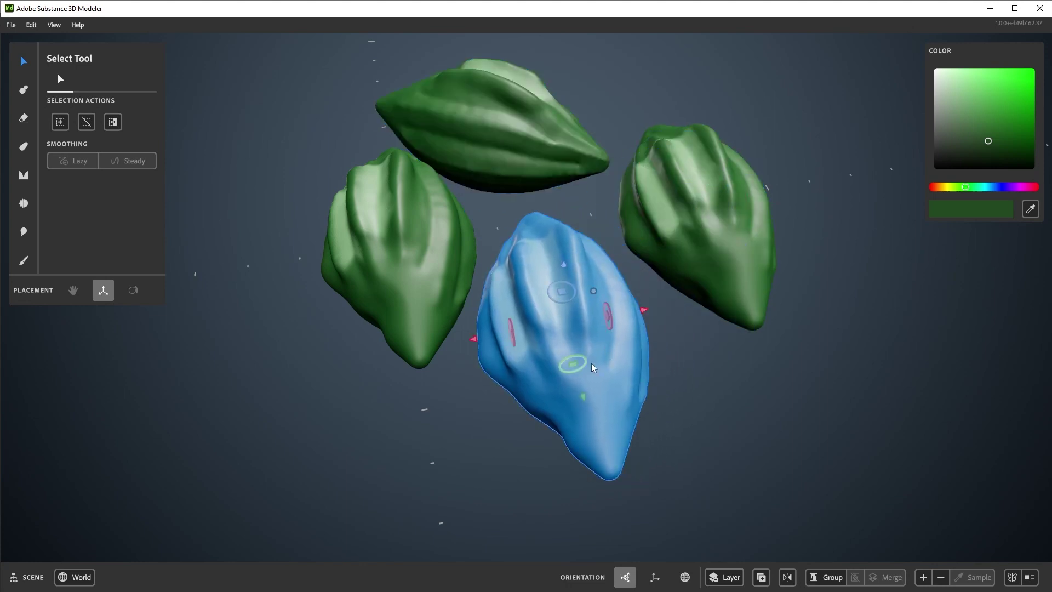
left_click_drag(586, 363, 568, 349)
left_click(703, 214)
left_click_drag(724, 278, 730, 275)
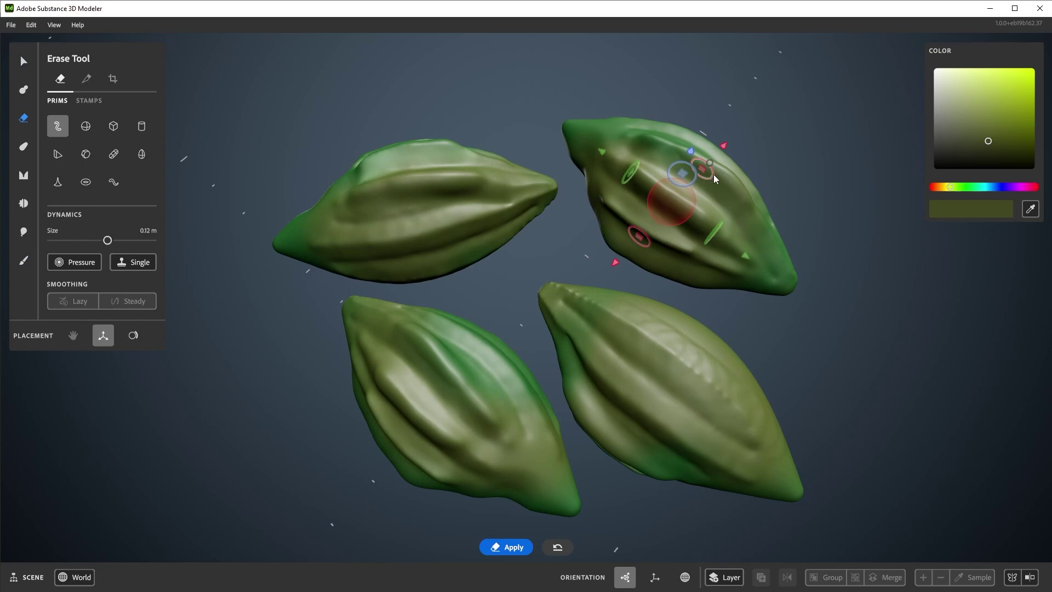
Carve a large rounded hollow through the inner sides of the four pods with the Erase tool at 0.43 m size
key("e")
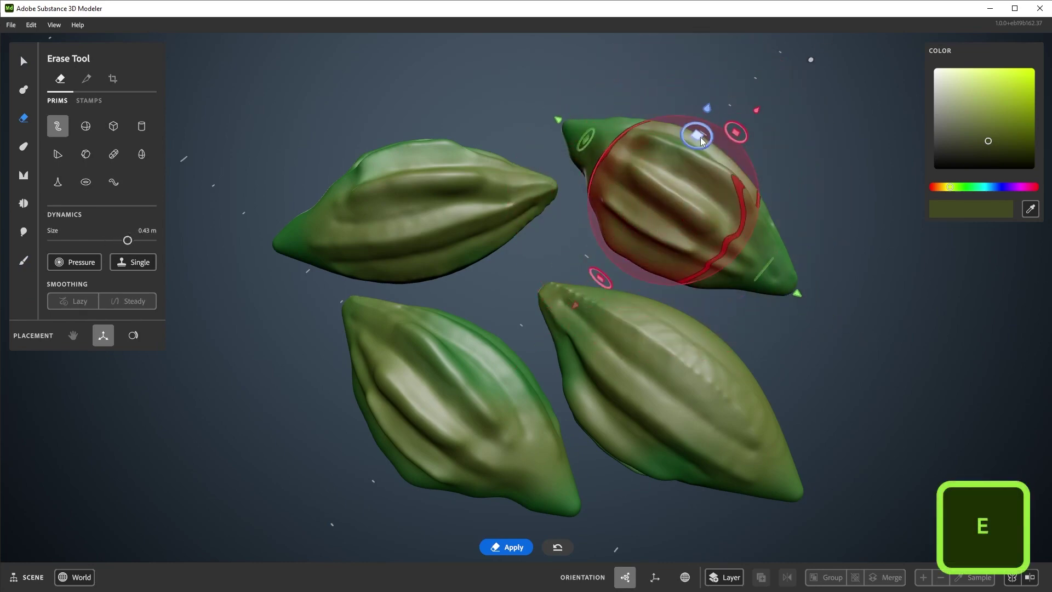
mouse_move(701, 137)
left_mouse_down()
mouse_move(620, 183)
mouse_move(562, 131)
left_mouse_up()
mouse_move(660, 281)
left_mouse_down("alt")
mouse_move(585, 189)
mouse_move(730, 409)
left_mouse_up("alt")
mouse_move(570, 186)
left_mouse_down("shift")
mouse_move(554, 222)
mouse_move(594, 373)
mouse_move(678, 213)
mouse_move(466, 313)
mouse_move(645, 318)
left_mouse_up("shift")
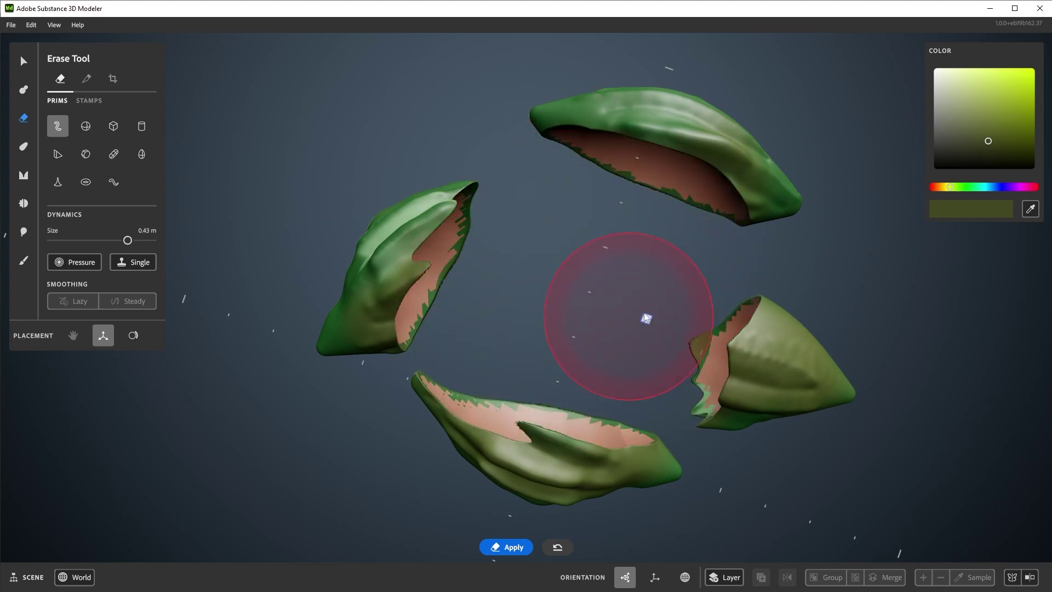
middle_click_drag(645, 318, 617, 320)
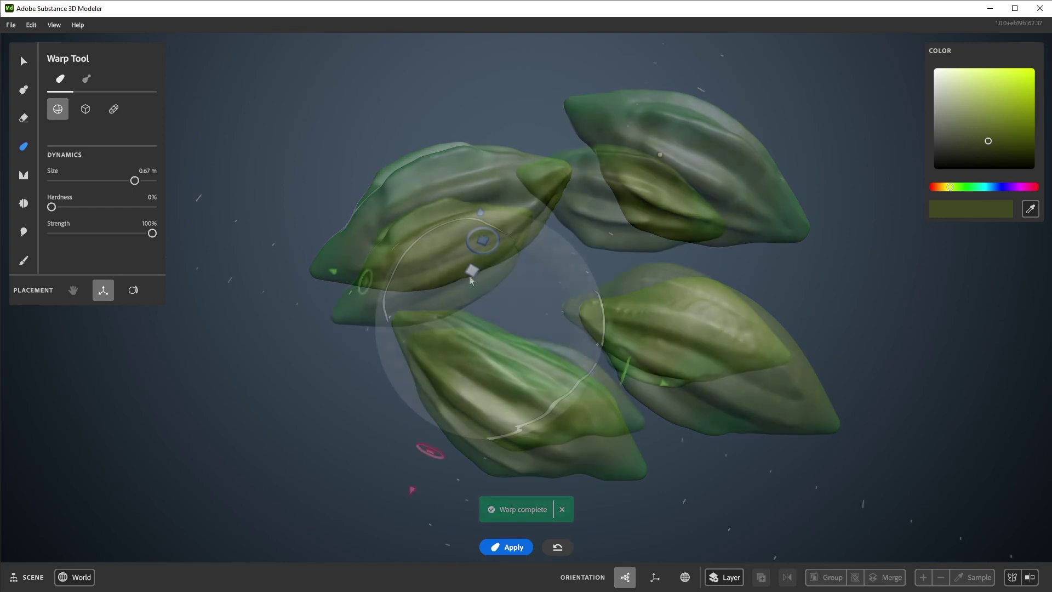
Select two opposite pods and try deforming only them with the Warp tool at 0.67 m size
left_click(27, 62)
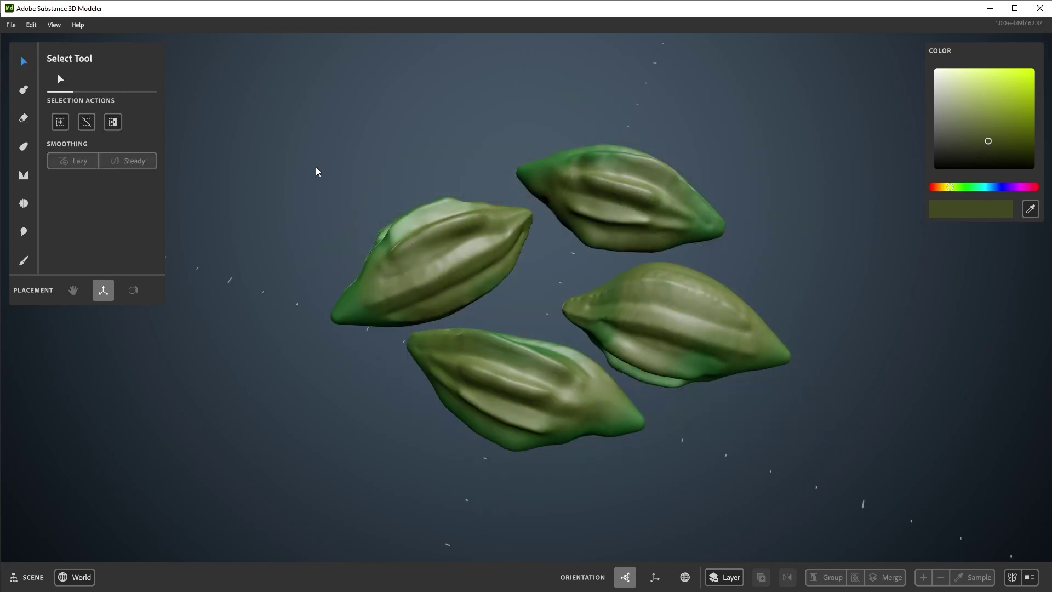
left_click(698, 326)
left_click(438, 257, "shift")
left_click(23, 147)
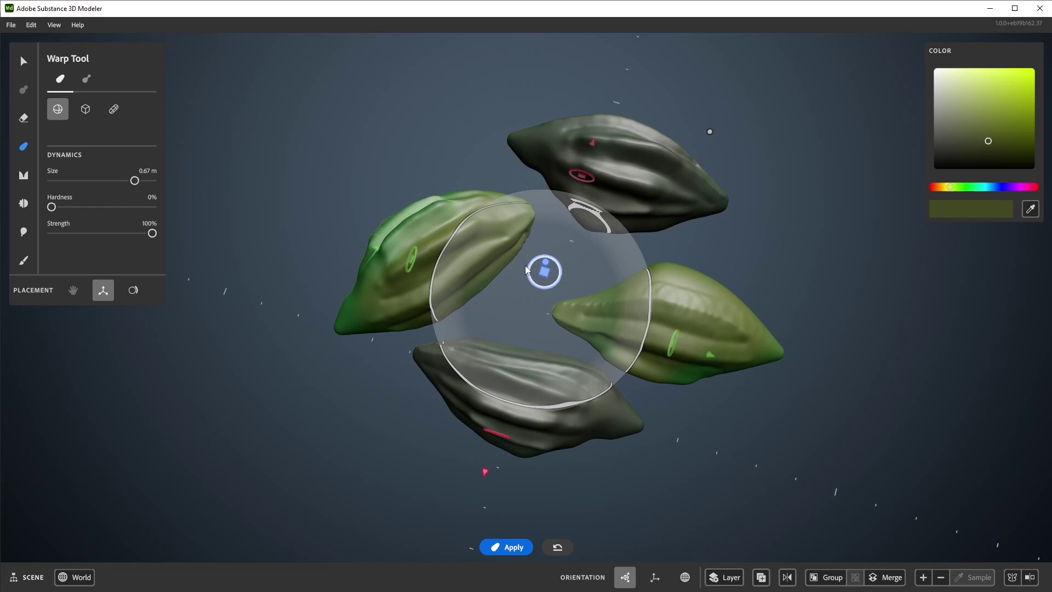
key("e")
mouse_move(574, 285)
left_mouse_down()
mouse_move(627, 262)
mouse_move(545, 368)
left_mouse_up()
key("ctrl+z")
double_click(748, 260)
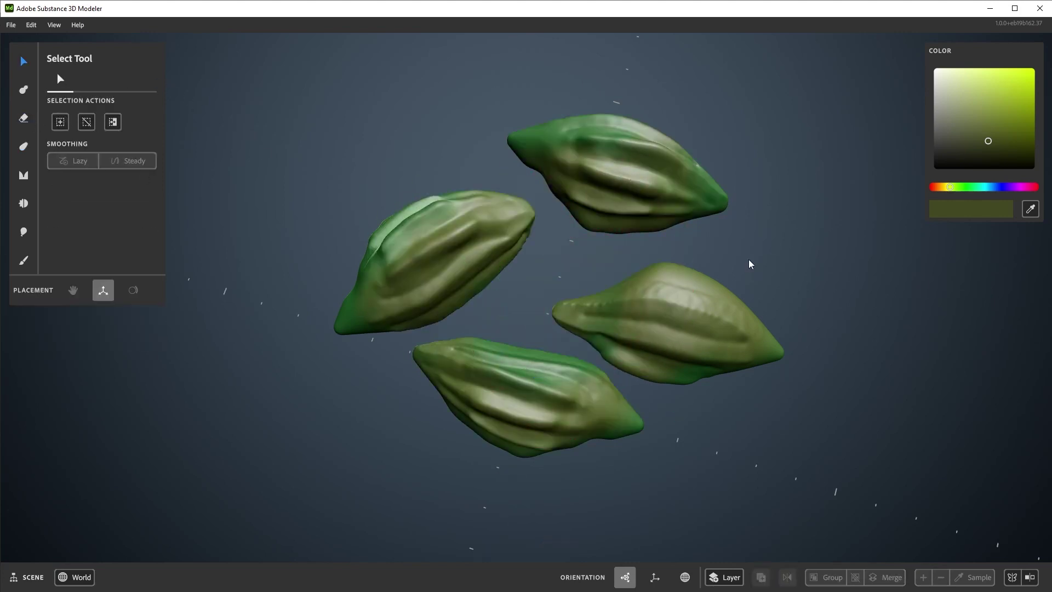
Add a separate olive clay sphere with the Clay tool at 0.43 m size and move it beside the pods
left_click(25, 91)
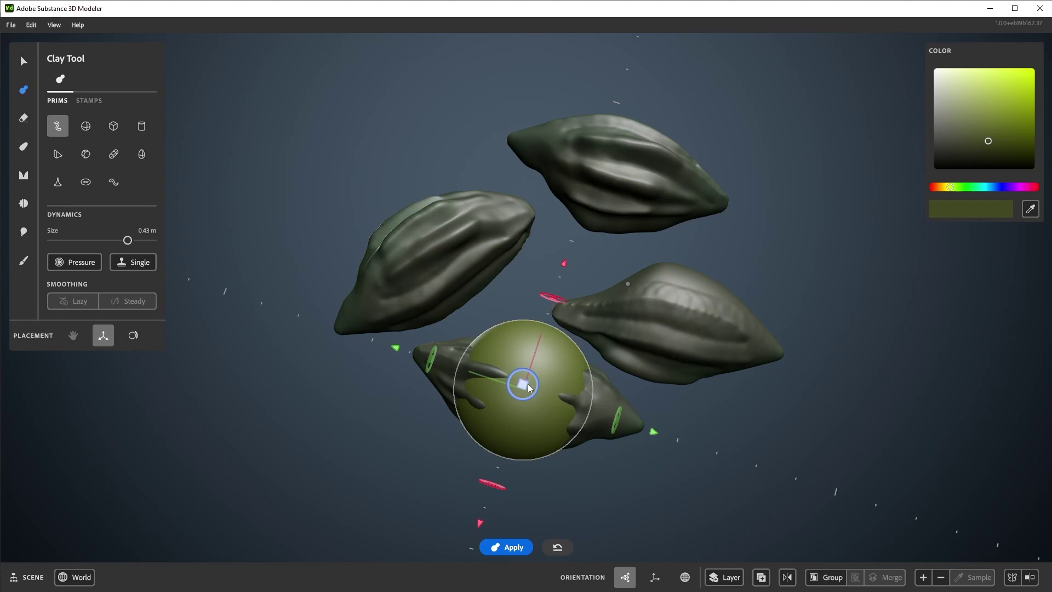
left_click_drag(529, 387, 436, 138)
key("Escape")
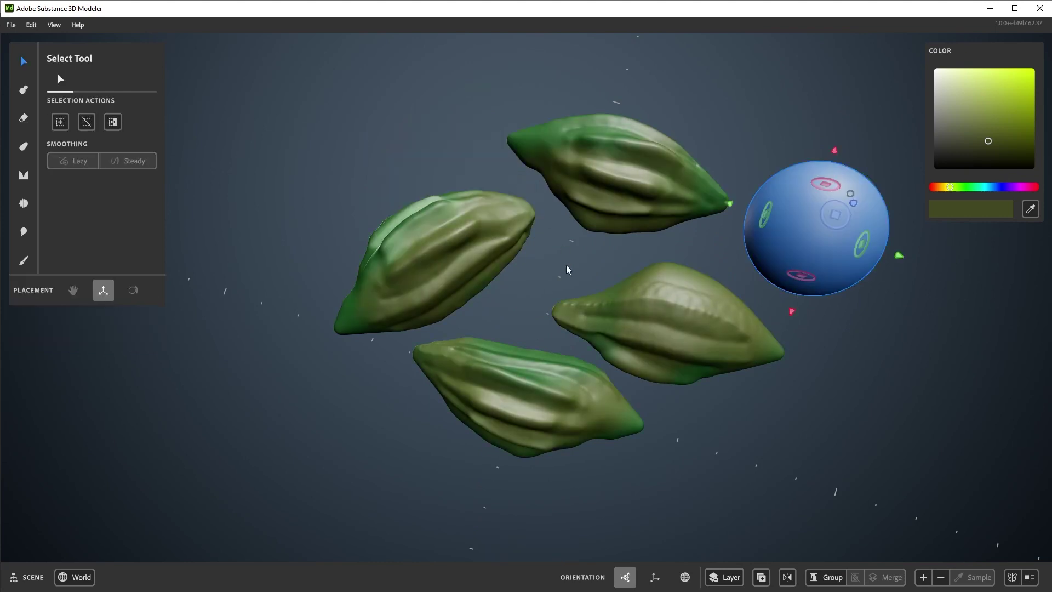
left_click_drag(575, 294, 601, 274, "alt")
left_click_drag(837, 209, 865, 219)
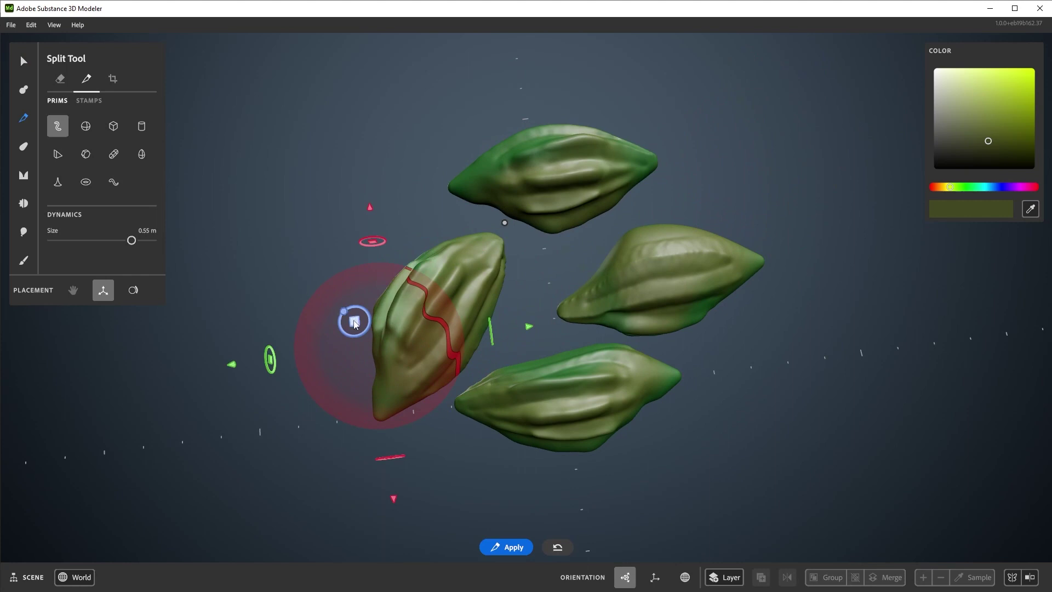
Cut each of the four pods across its middle with the Split tool at 0.55 m size
left_click_drag(354, 323, 521, 289)
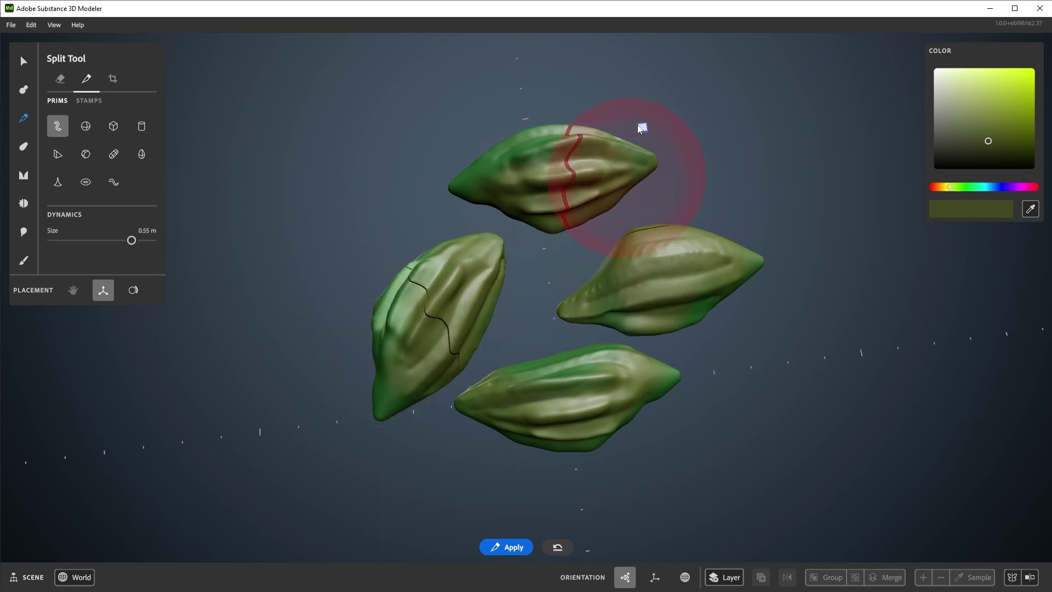
left_click(752, 255)
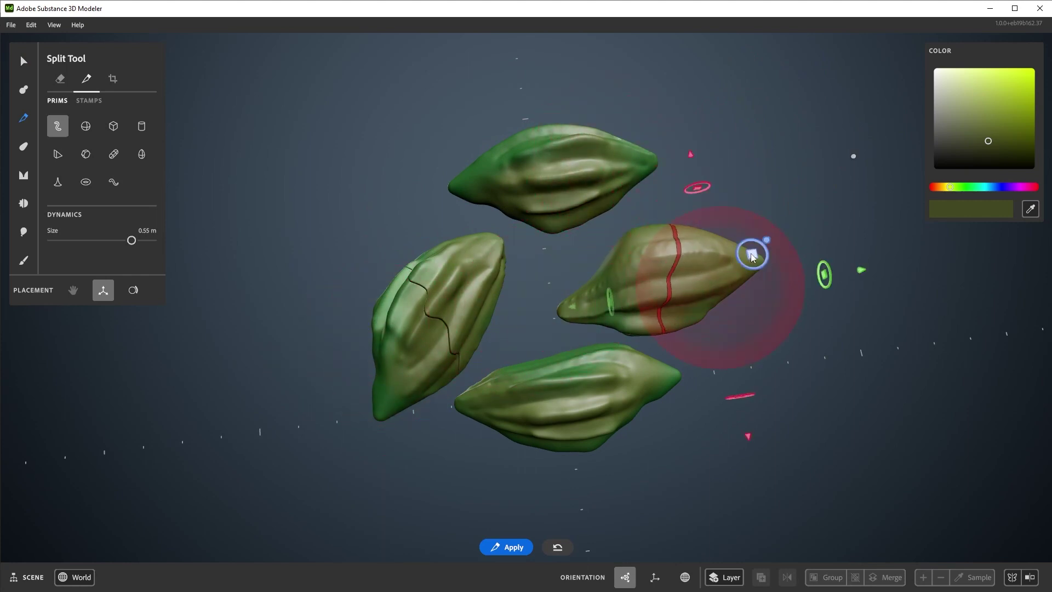
key("Return")
left_click_drag(752, 256, 509, 103)
left_click(509, 104)
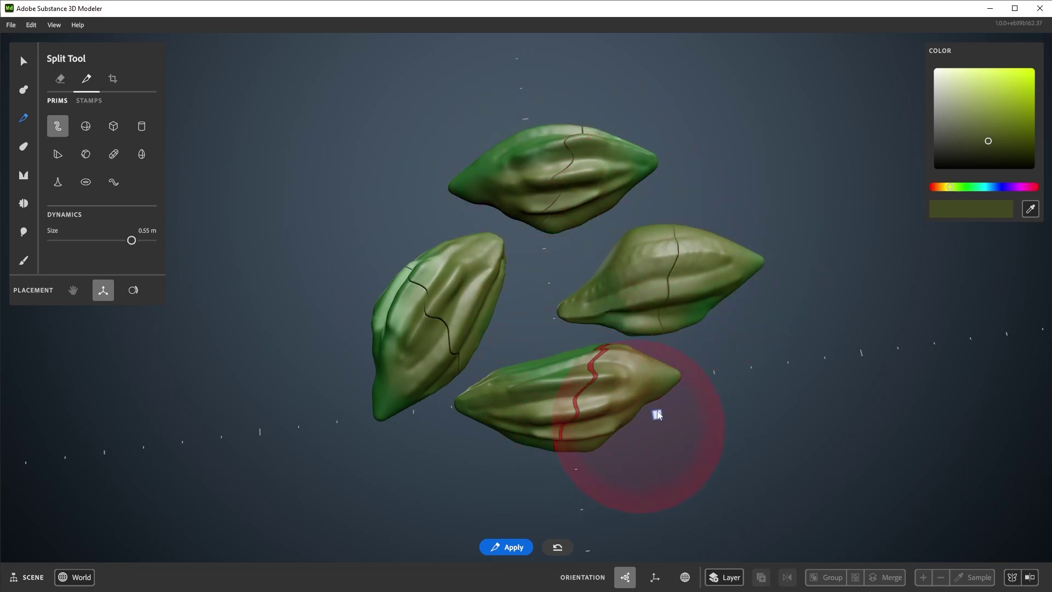
left_click(654, 410)
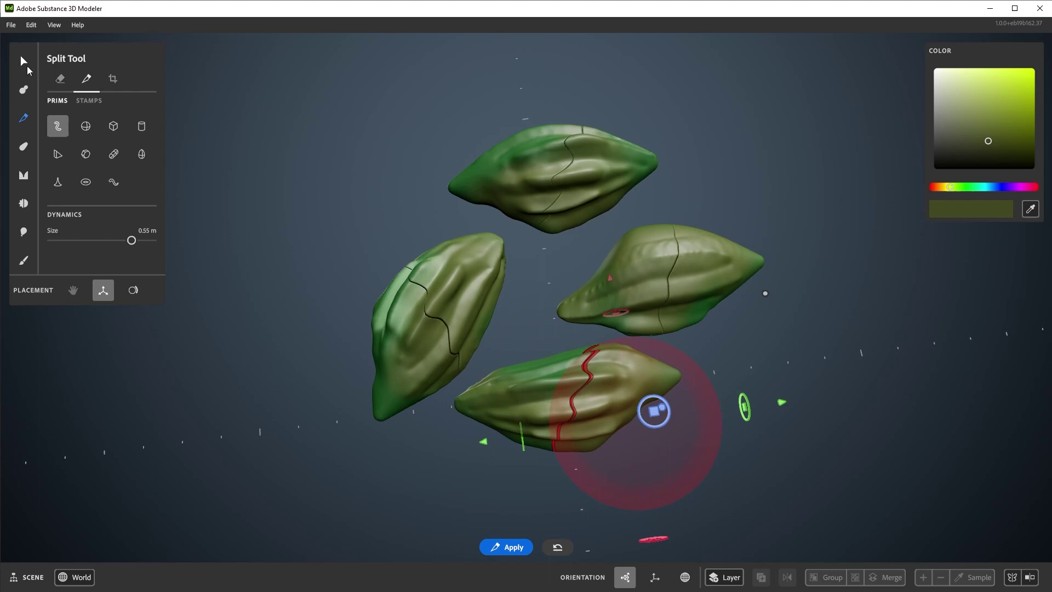
Pull the outer half of each split pod away from its matching half
left_click(23, 61)
left_click(646, 399)
left_click_drag(703, 381, 742, 375)
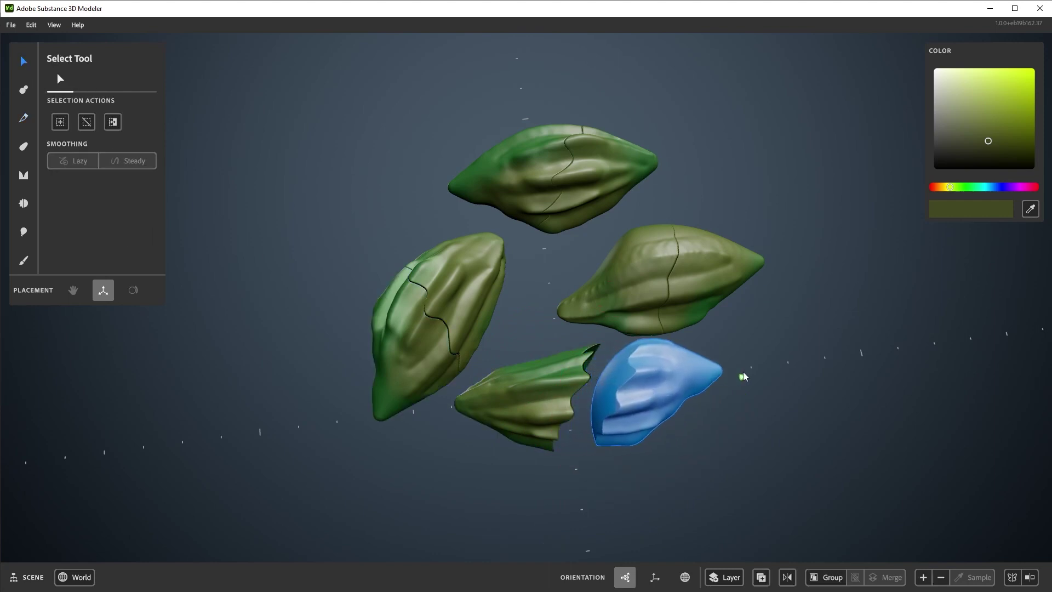
left_click(729, 261)
left_click_drag(787, 268, 821, 262)
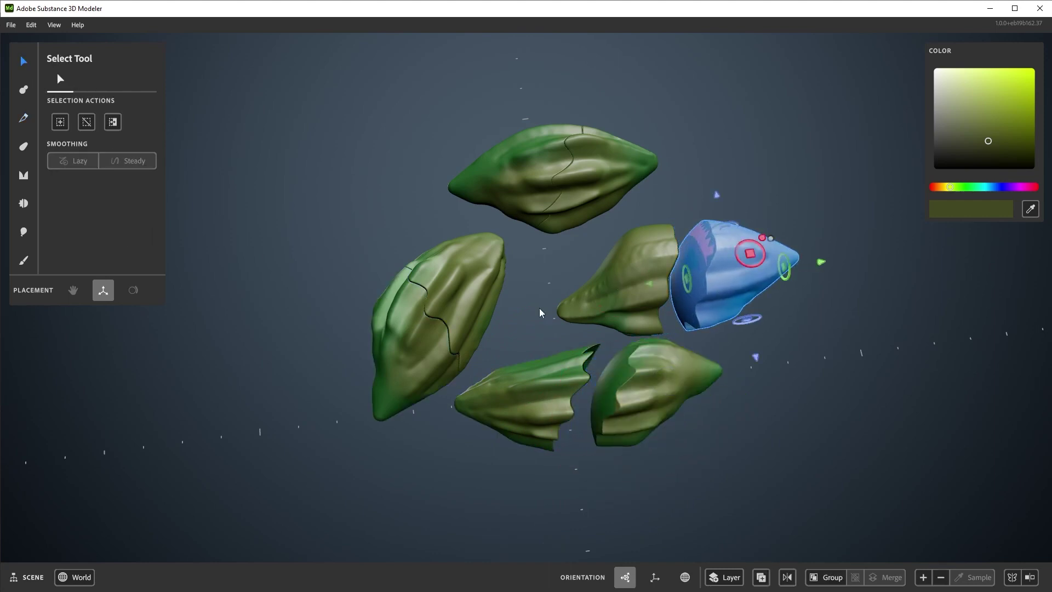
left_click(422, 343)
left_click_drag(400, 343, 357, 360)
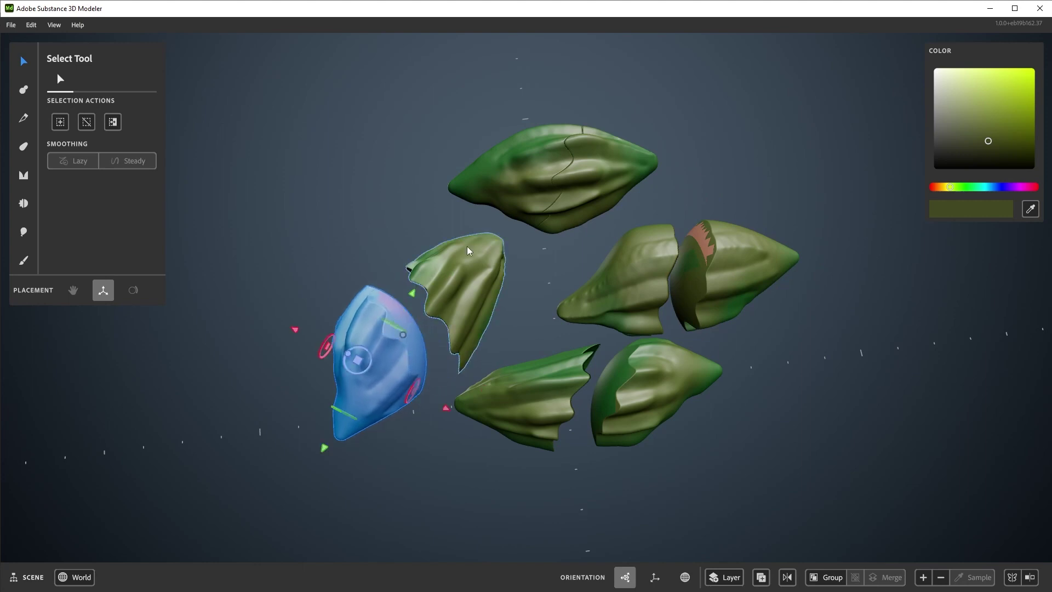
left_click(524, 187)
left_click_drag(520, 155, 477, 132)
left_click(543, 247)
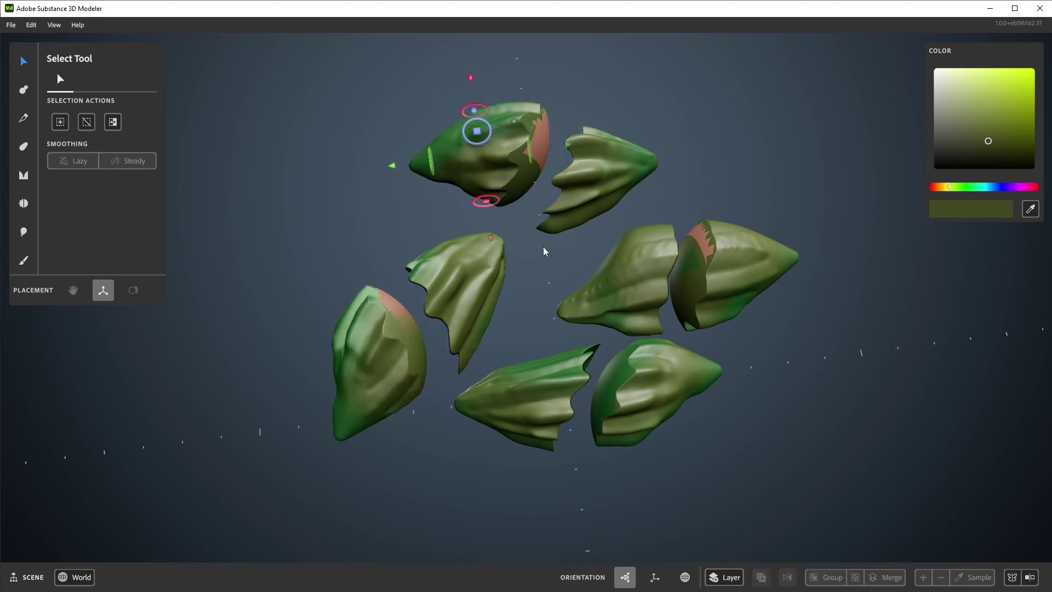
Set up the Crop tool with a cube primitive and 0% taper beside the split pods
left_click_drag(543, 248, 566, 299, "alt")
right_click_drag(566, 305, 413, 364)
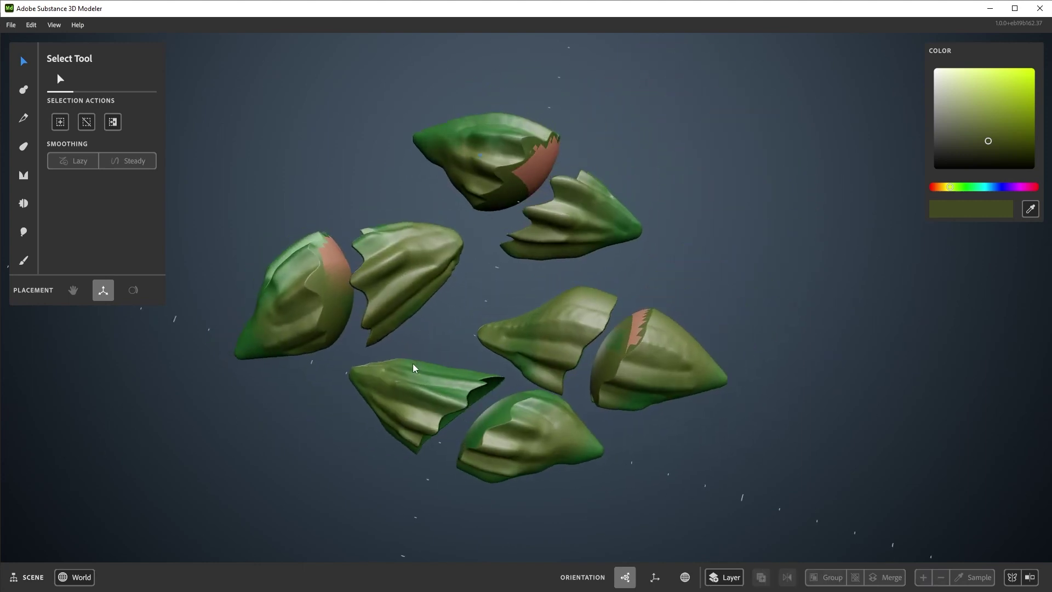
left_click(24, 118)
left_click(113, 79)
left_click(113, 134)
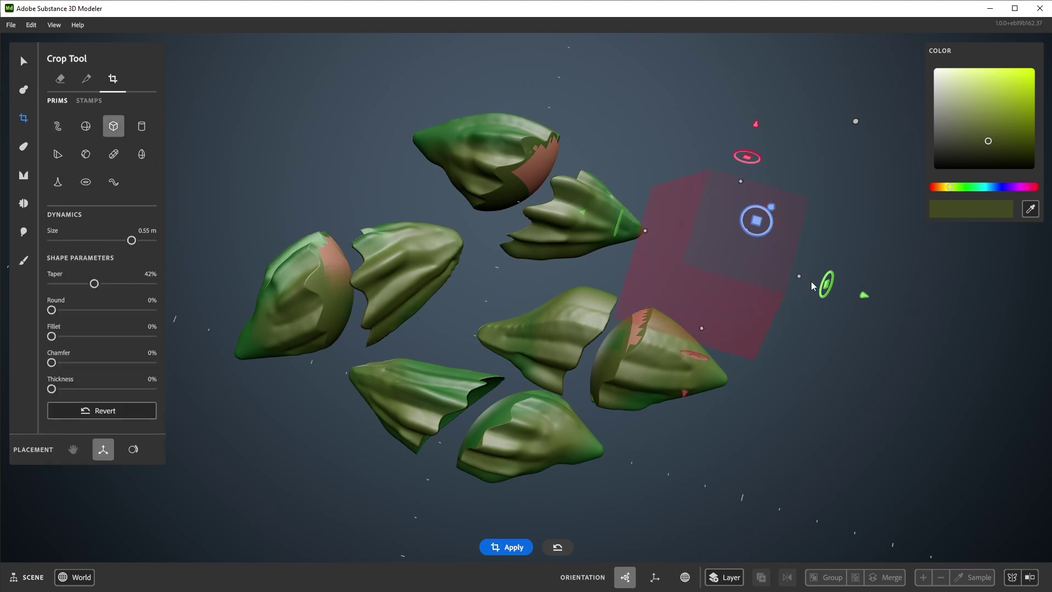
left_click_drag(753, 343, 742, 280, "alt")
left_click(115, 133)
Try to crop the split pods with an enlarged cube volume placed over the middle of the cluster
right_click_drag(398, 313, 758, 286)
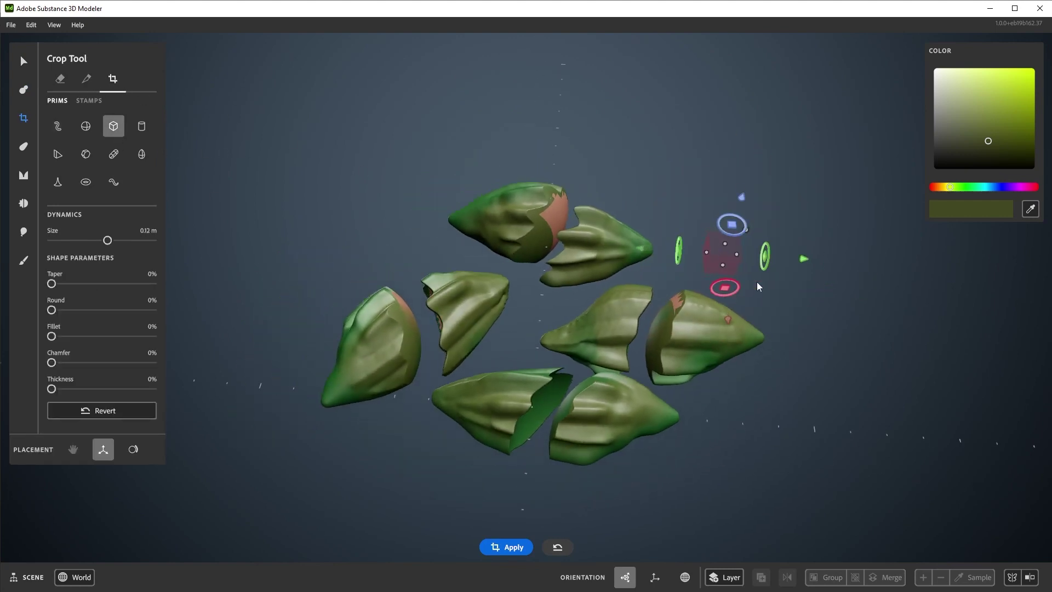
mouse_move(730, 227)
left_mouse_down()
mouse_move(600, 297)
mouse_move(623, 268)
mouse_move(739, 215)
left_mouse_up()
right_click_drag(739, 215, 739, 345)
left_click_drag(542, 352, 524, 320)
right_click_drag(567, 337, 781, 405)
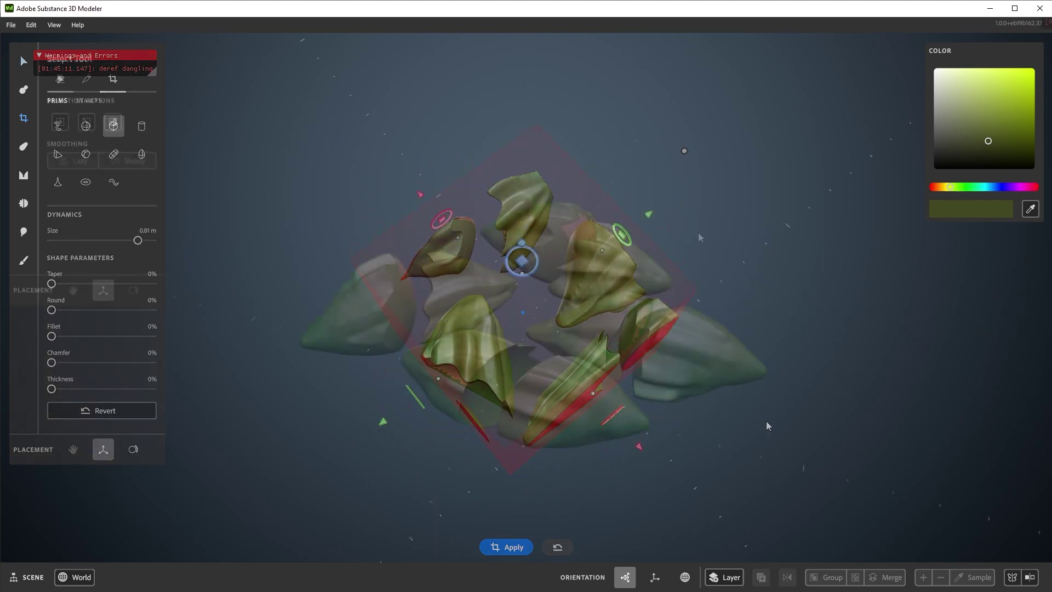
right_click_drag(547, 291, 596, 355)
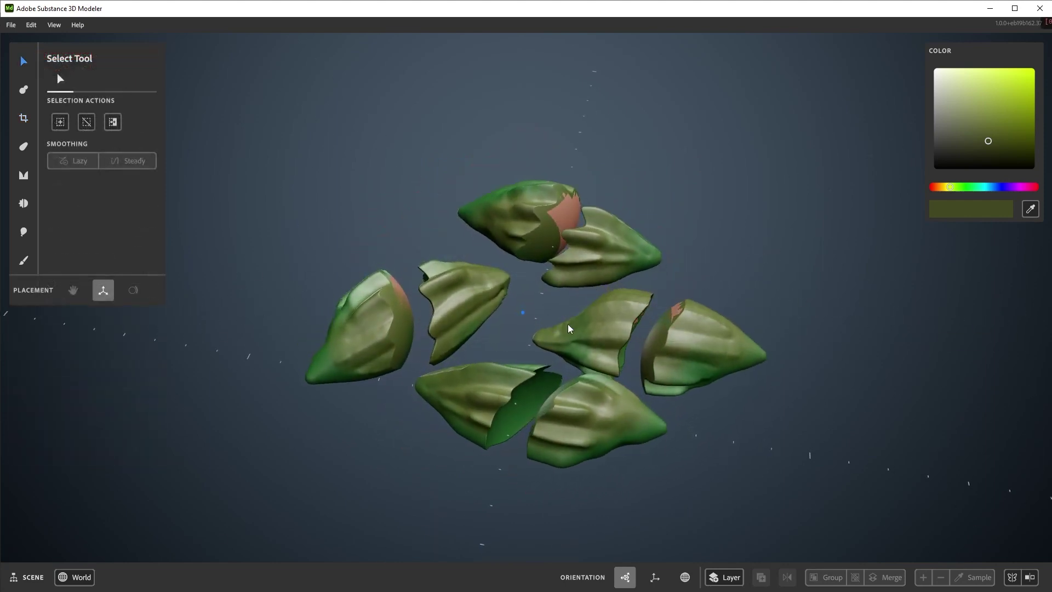
Move the rightmost pod's inner half up and away from the cluster, and fit its outer half back against it
scroll(568, 324, "up", 2)
left_click(629, 332)
left_click_drag(624, 300, 784, 163)
left_click(713, 334)
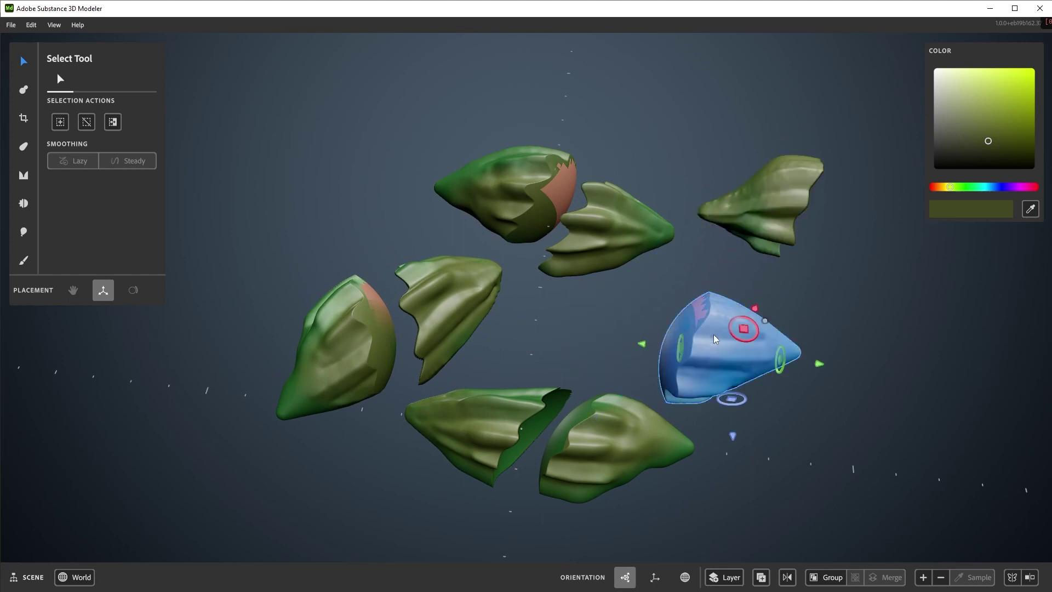
left_click_drag(748, 328, 854, 188)
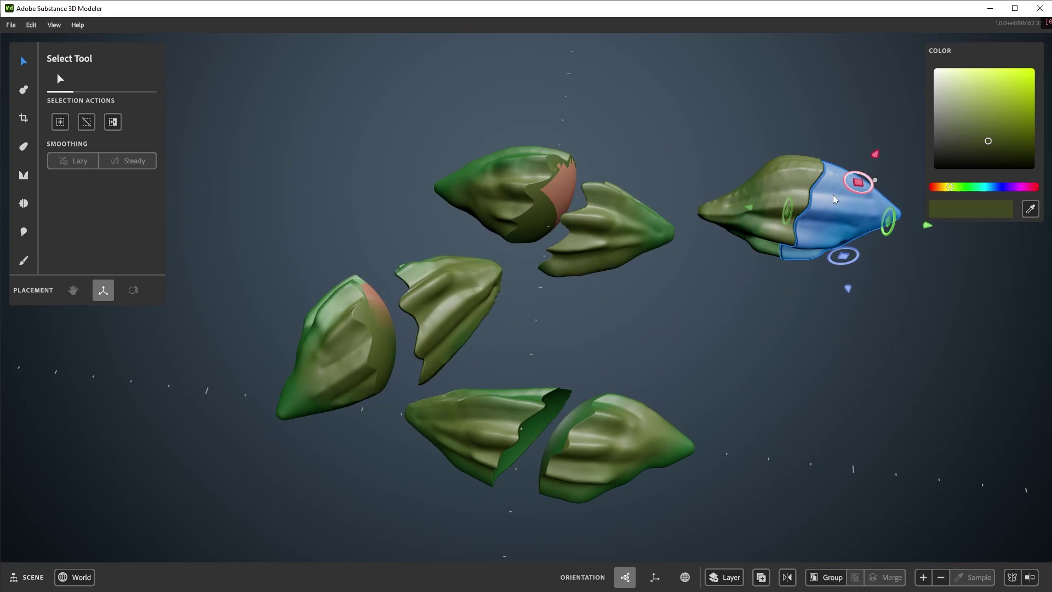
Merge the two rejoined halves of the rightmost pod into one object
left_click(766, 226, "shift")
right_click(770, 232)
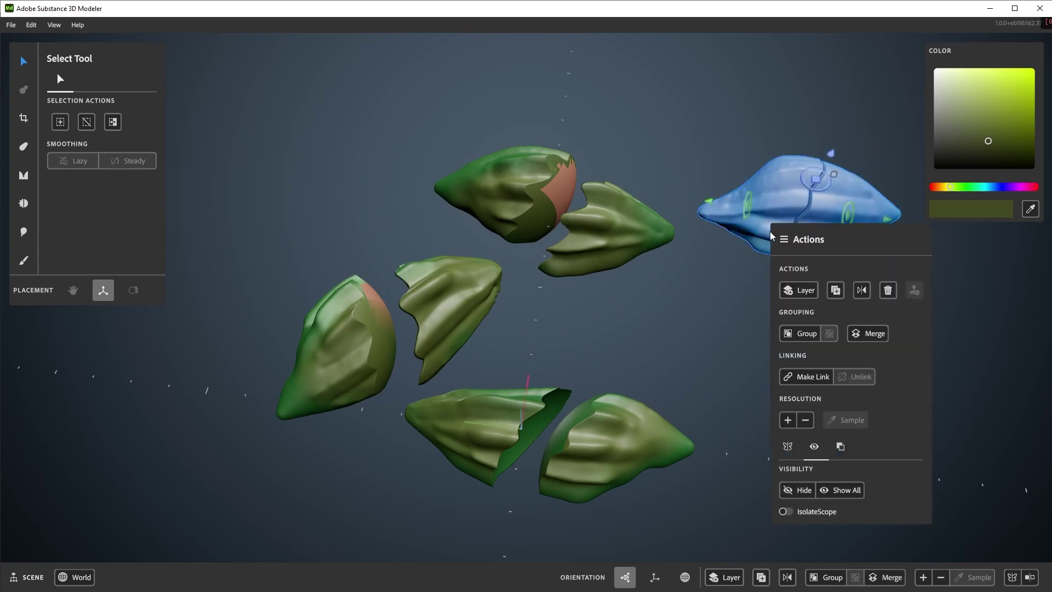
left_click(857, 332)
Slide the upper pod's outer half back over its matching half and merge the two into one object
left_click_drag(768, 349, 679, 338, "alt")
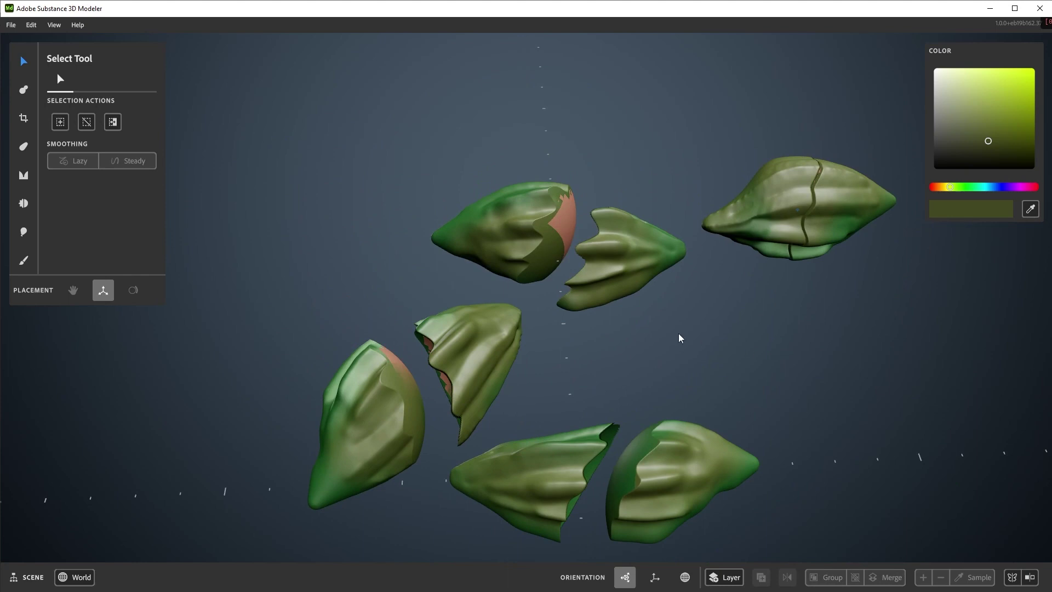
left_click(632, 274)
left_click_drag(631, 227, 574, 207)
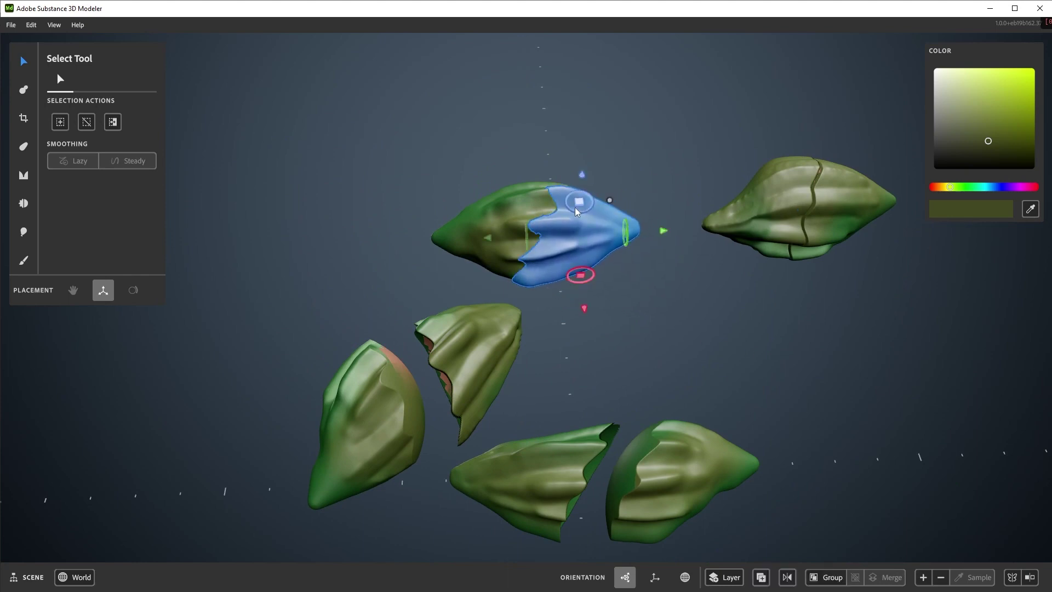
right_click(525, 212)
left_click(626, 322)
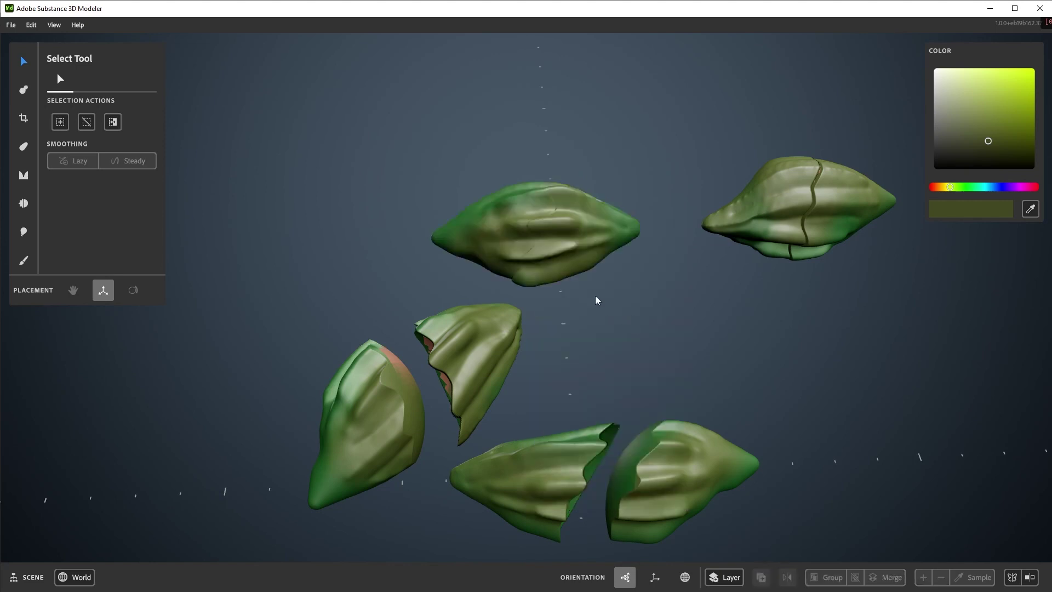
Smooth the seam across the merged upper pod with the Smooth tool at 0.12 m size and 75% strength
scroll(529, 206, "up", 5)
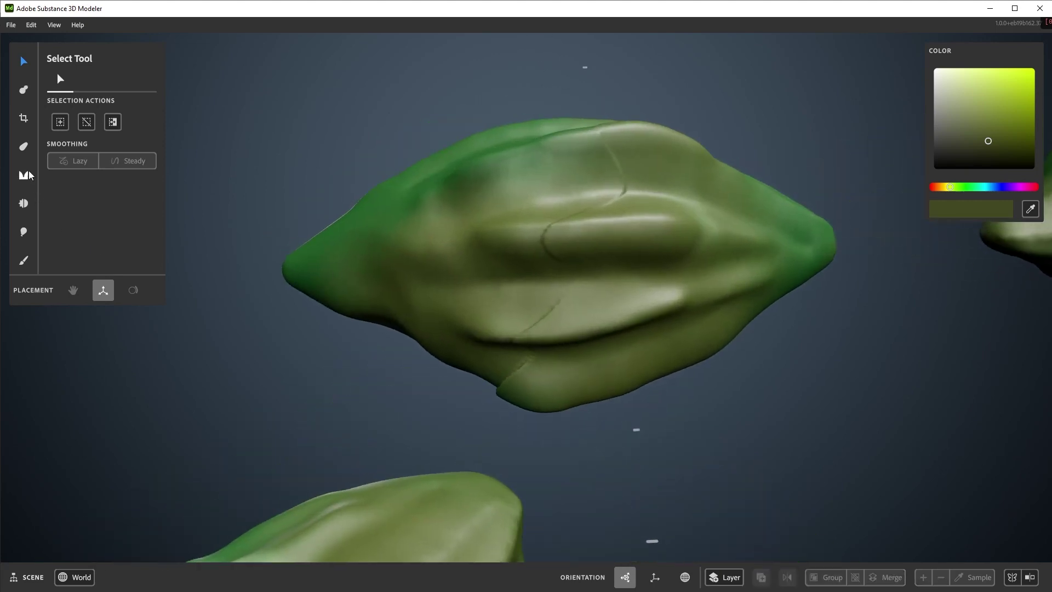
left_click(27, 203)
mouse_move(590, 191)
left_mouse_down()
mouse_move(548, 236)
mouse_move(535, 379)
mouse_move(702, 368)
left_mouse_up()
mouse_move(701, 368)
middle_mouse_down()
mouse_move(625, 388)
mouse_move(629, 445)
middle_mouse_up()
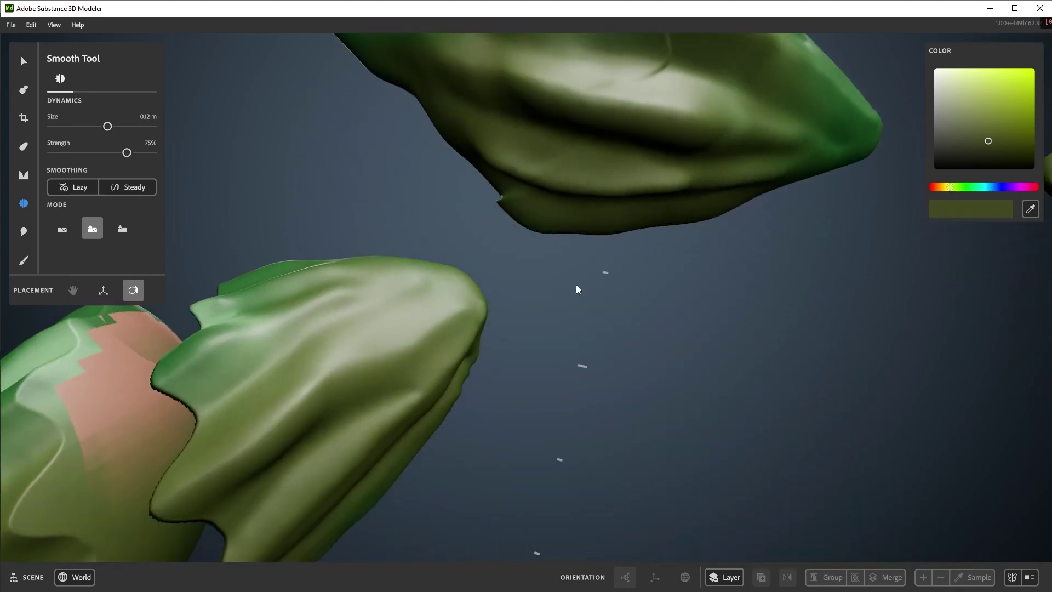